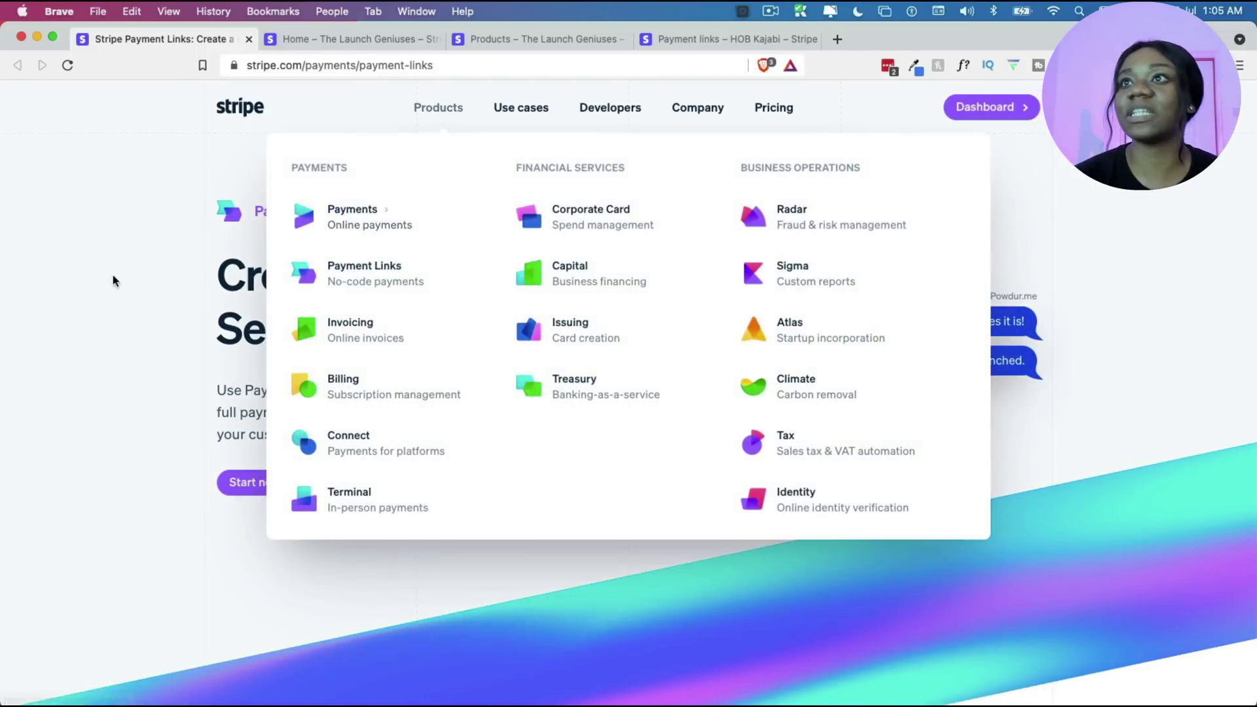
# Look over the Stripe Payment Links product page, the dashboard's reports overview and the list of available products.
pyautogui.scroll(-15, 301, 430)
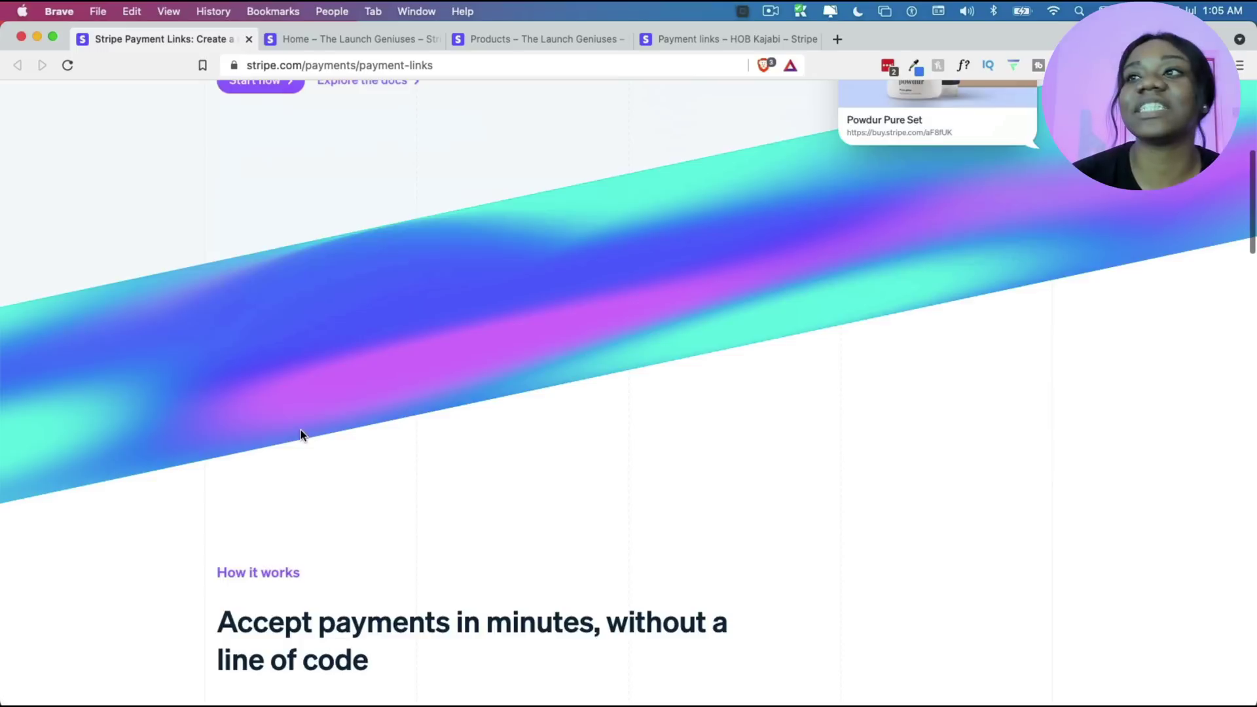
pyautogui.scroll(-12, 300, 429)
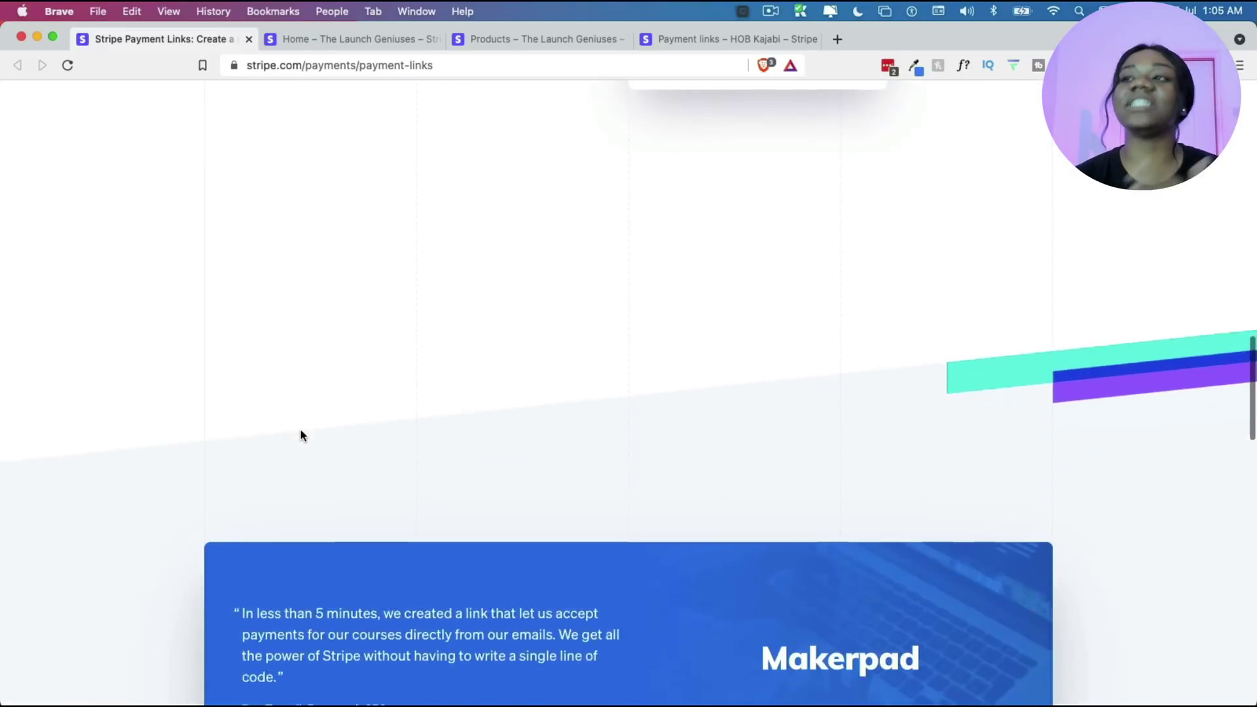
pyautogui.scroll(-8, 301, 430)
pyautogui.scroll(20, 300, 430)
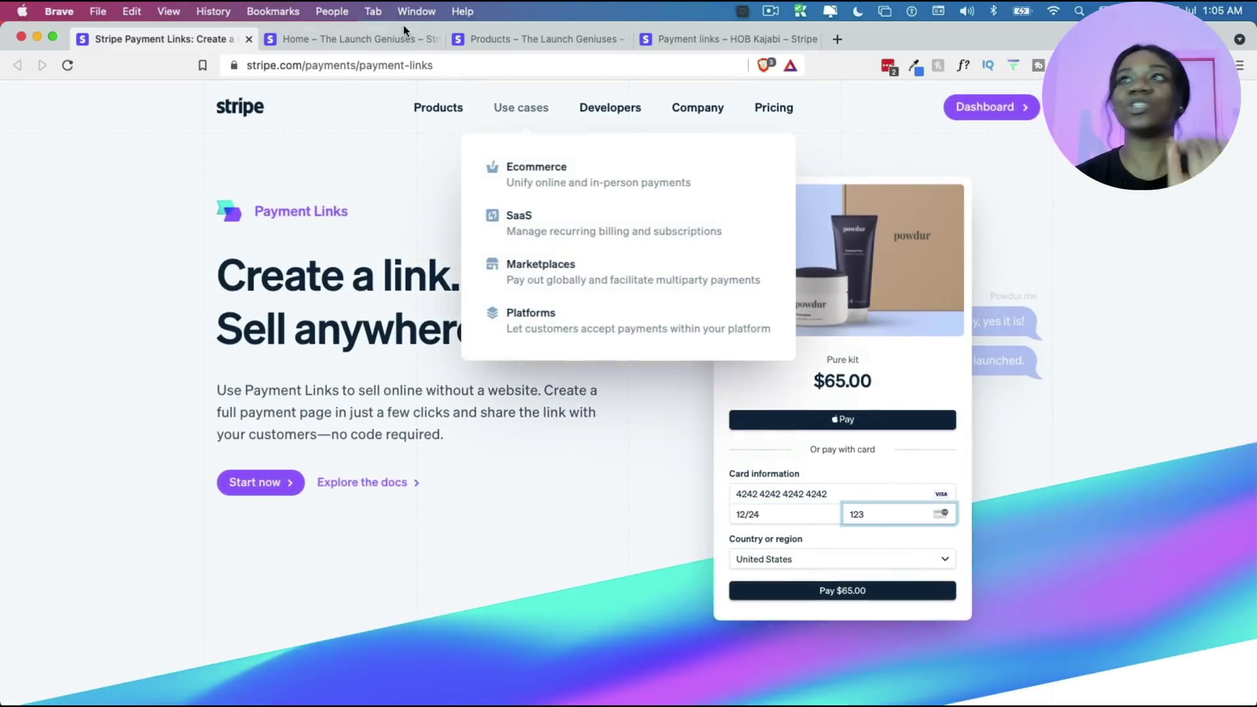
pyautogui.click(395, 39)
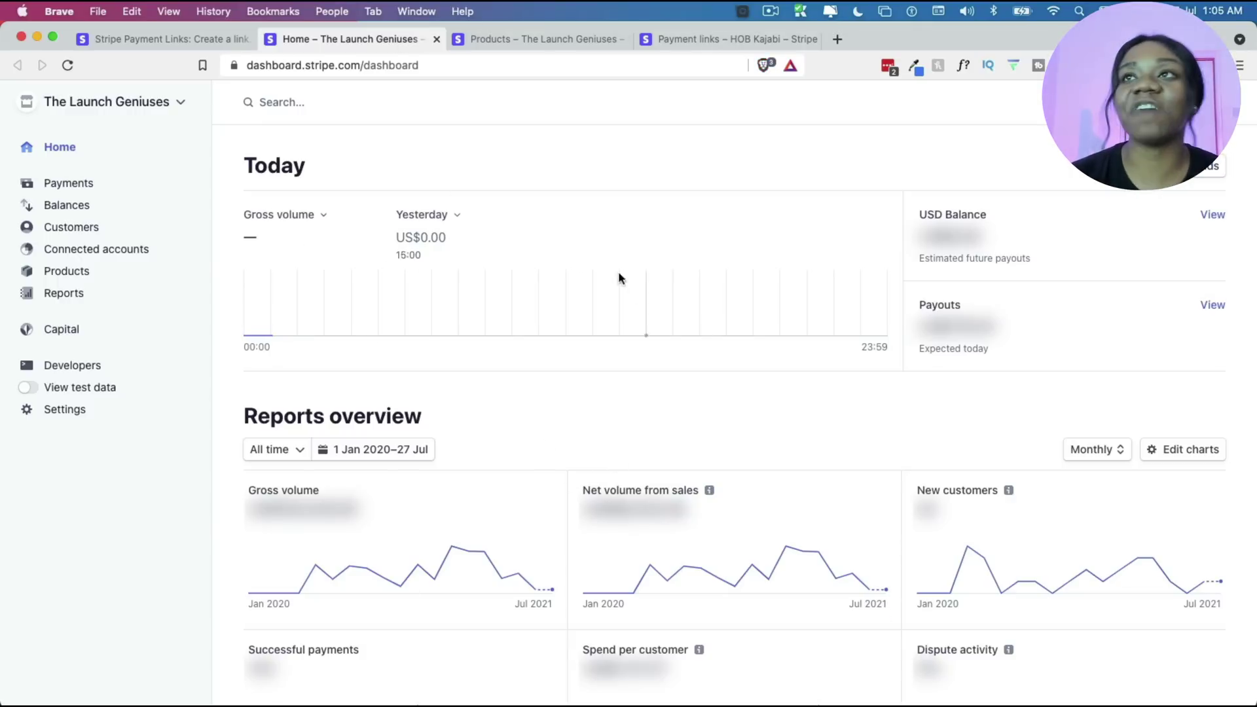
pyautogui.scroll(-8, 487, 356)
pyautogui.scroll(-5, 487, 358)
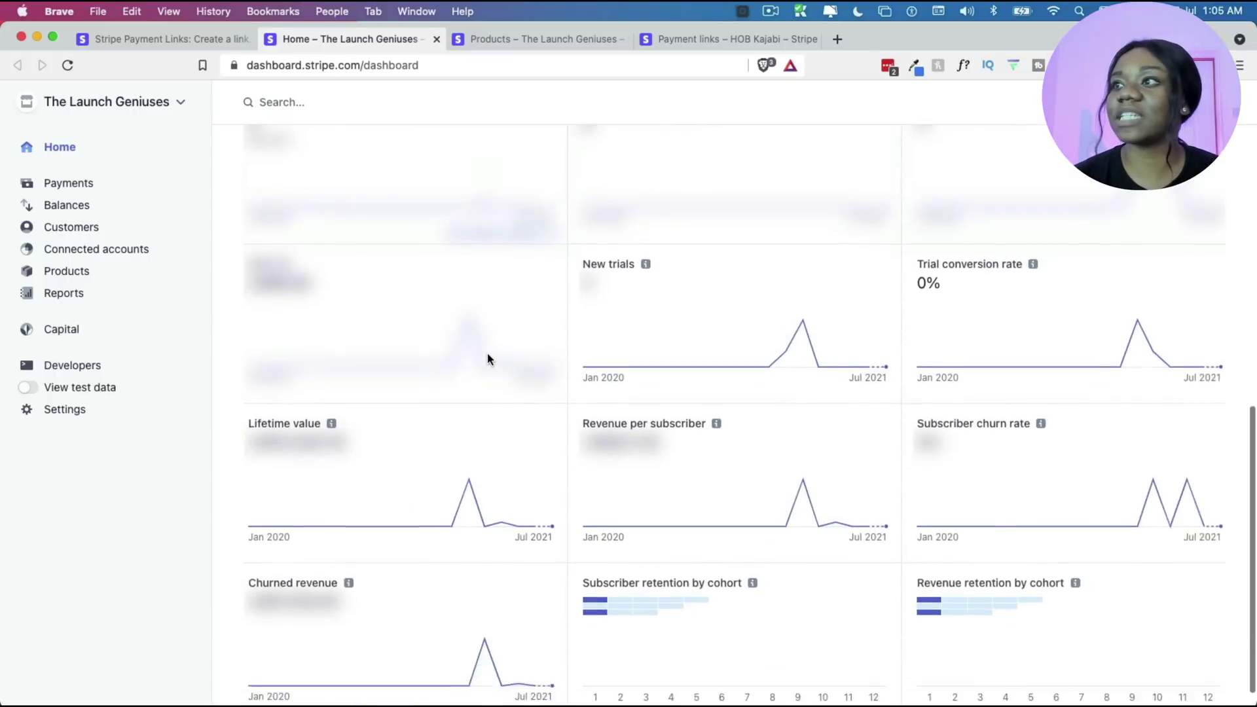
pyautogui.scroll(13, 488, 357)
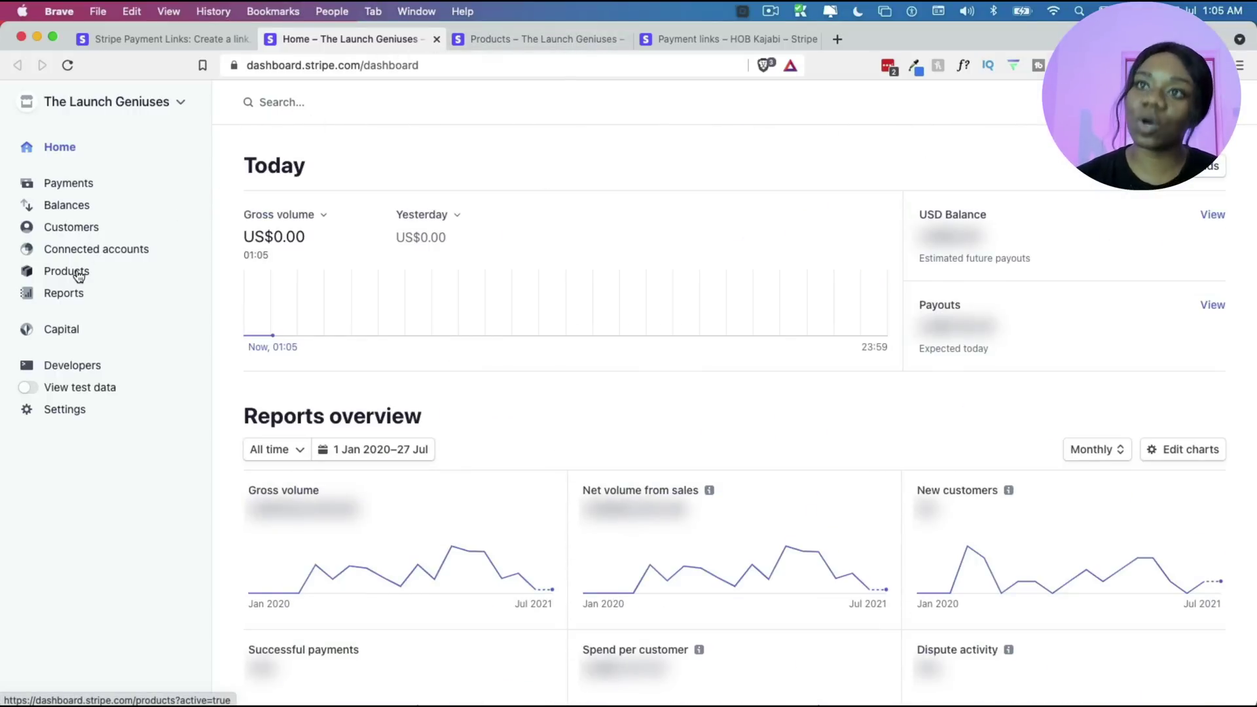
pyautogui.click(496, 39)
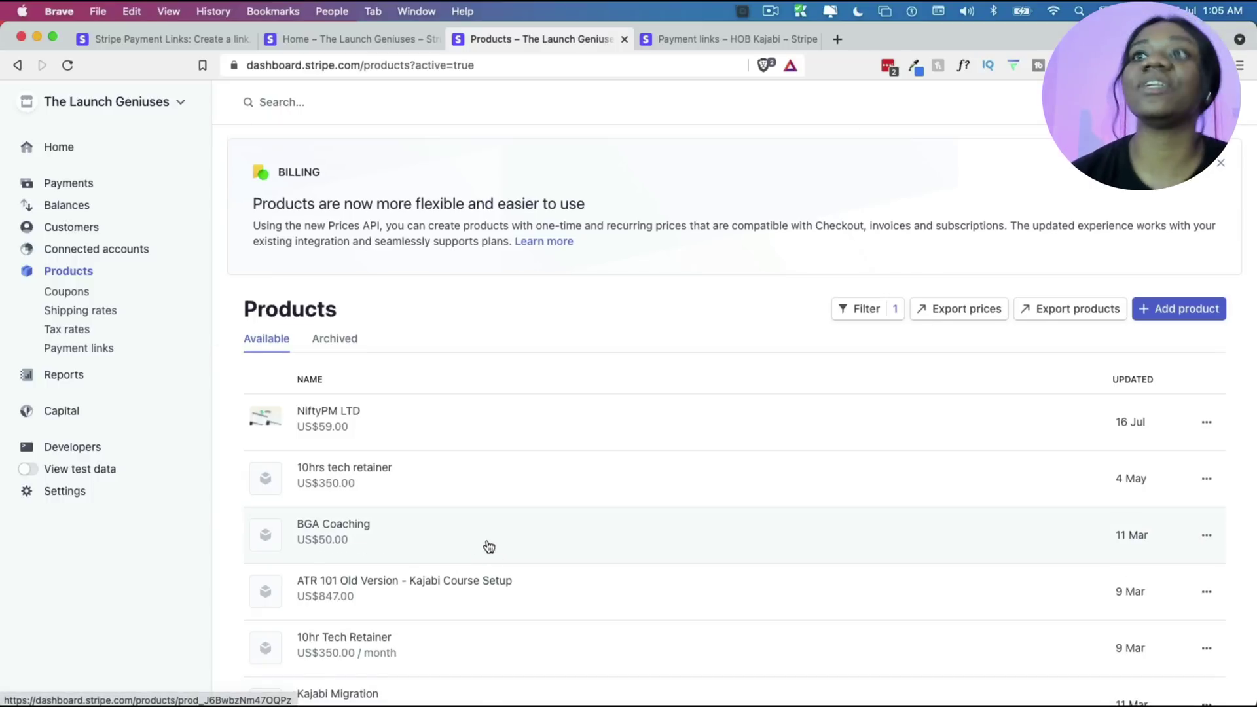
pyautogui.scroll(-8, 489, 547)
pyautogui.scroll(8, 489, 547)
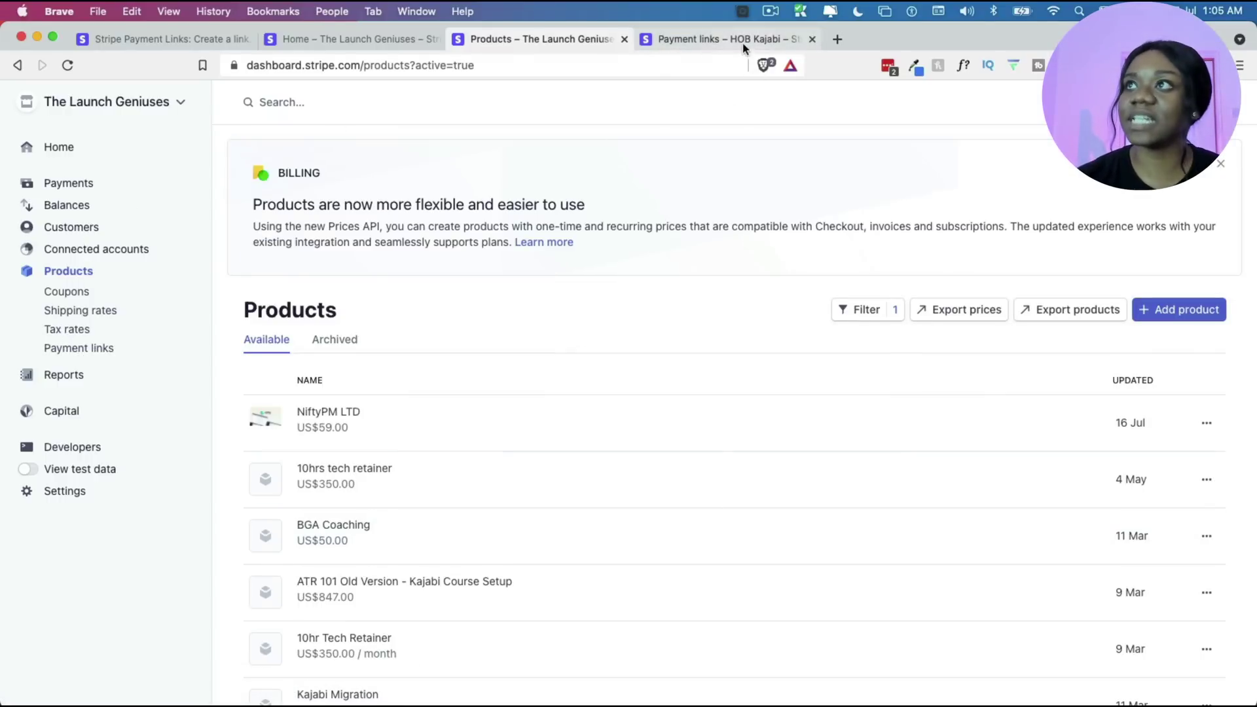
# Switch to the HOB Kajabi account's payment links page and start creating a payment link.
pyautogui.moveTo(740, 40); pyautogui.dragTo(569, 43)
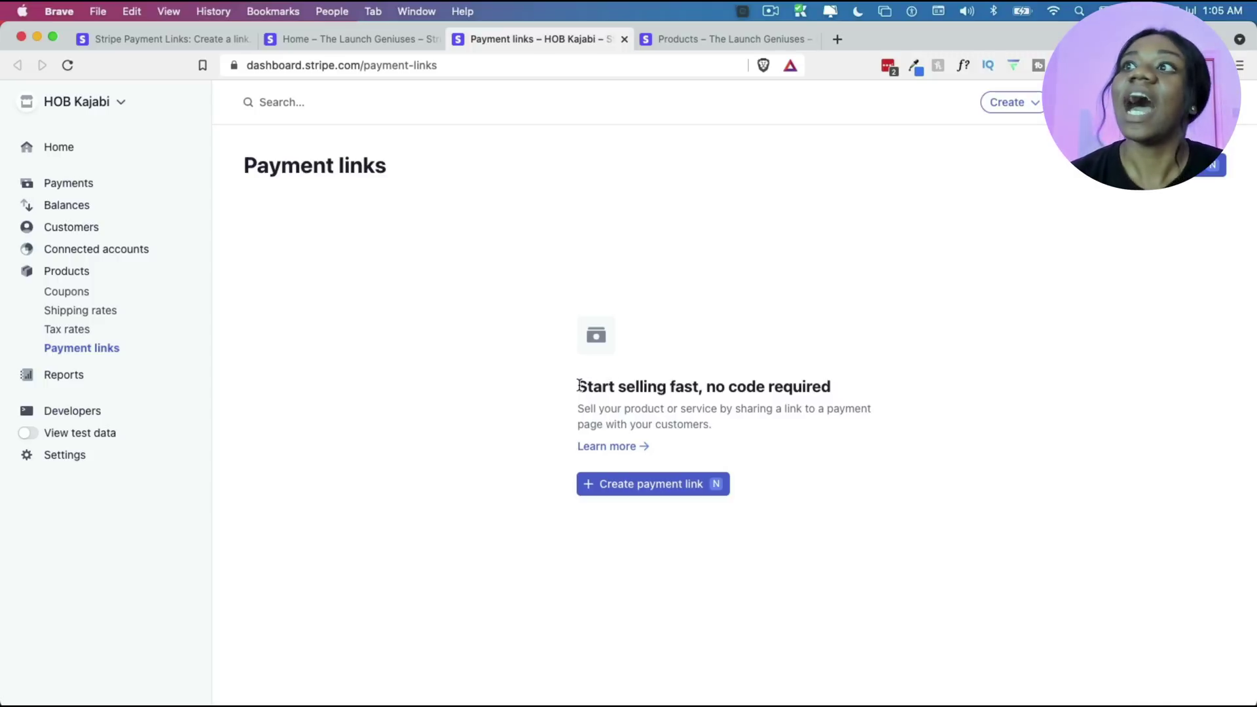
pyautogui.moveTo(579, 386); pyautogui.dragTo(708, 428)
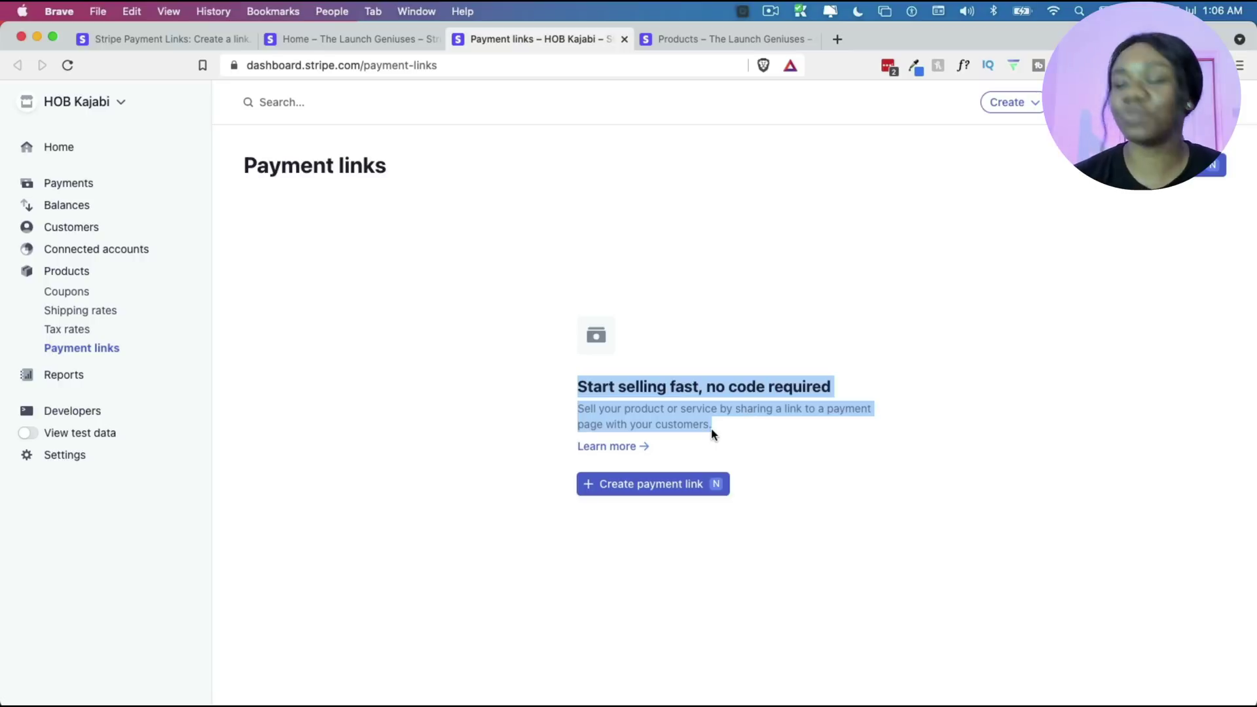
pyautogui.click(694, 483)
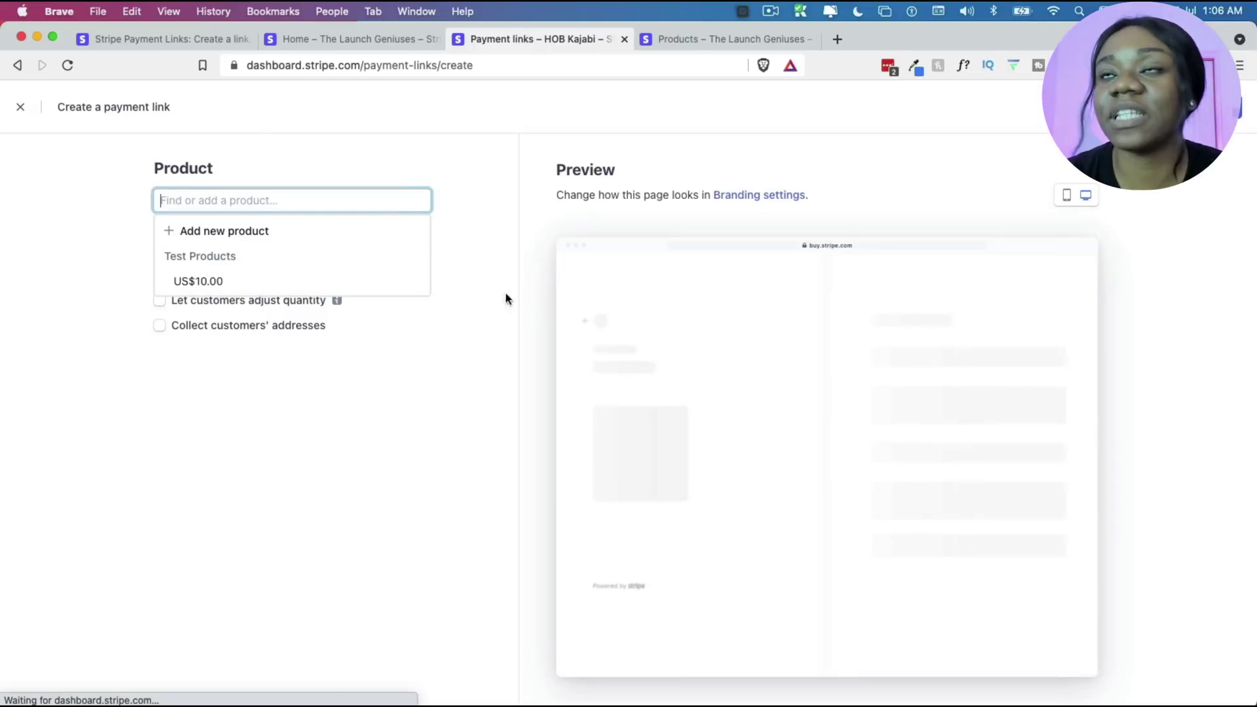
# Enter "Global Payments" as the payment link's product and choose to add it as a new product.
pyautogui.click(283, 445)
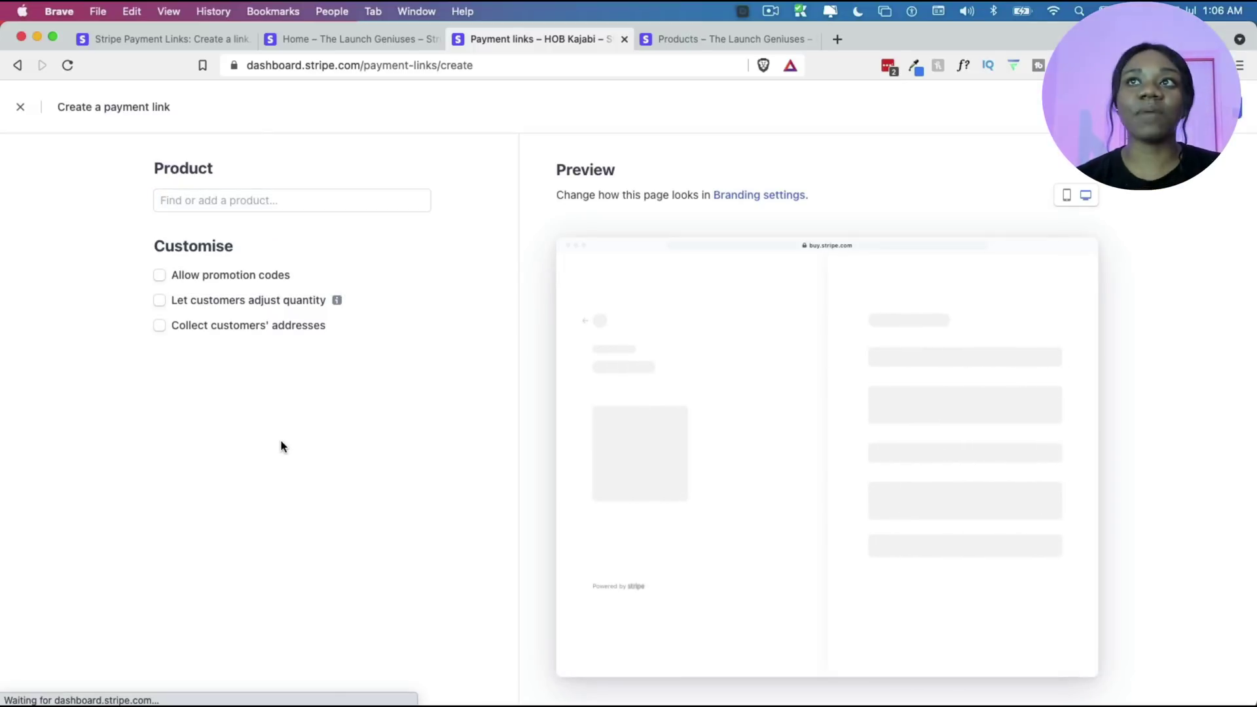
pyautogui.click(280, 192)
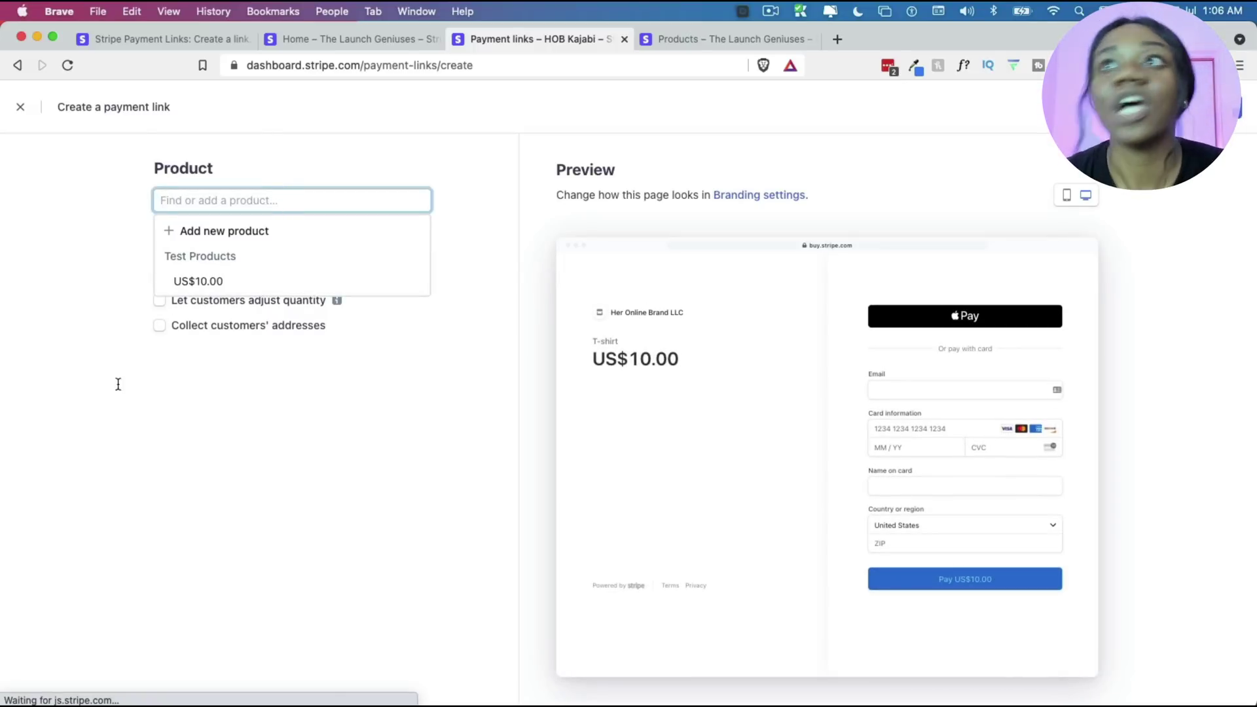
pyautogui.click(262, 194)
pyautogui.click(262, 195)
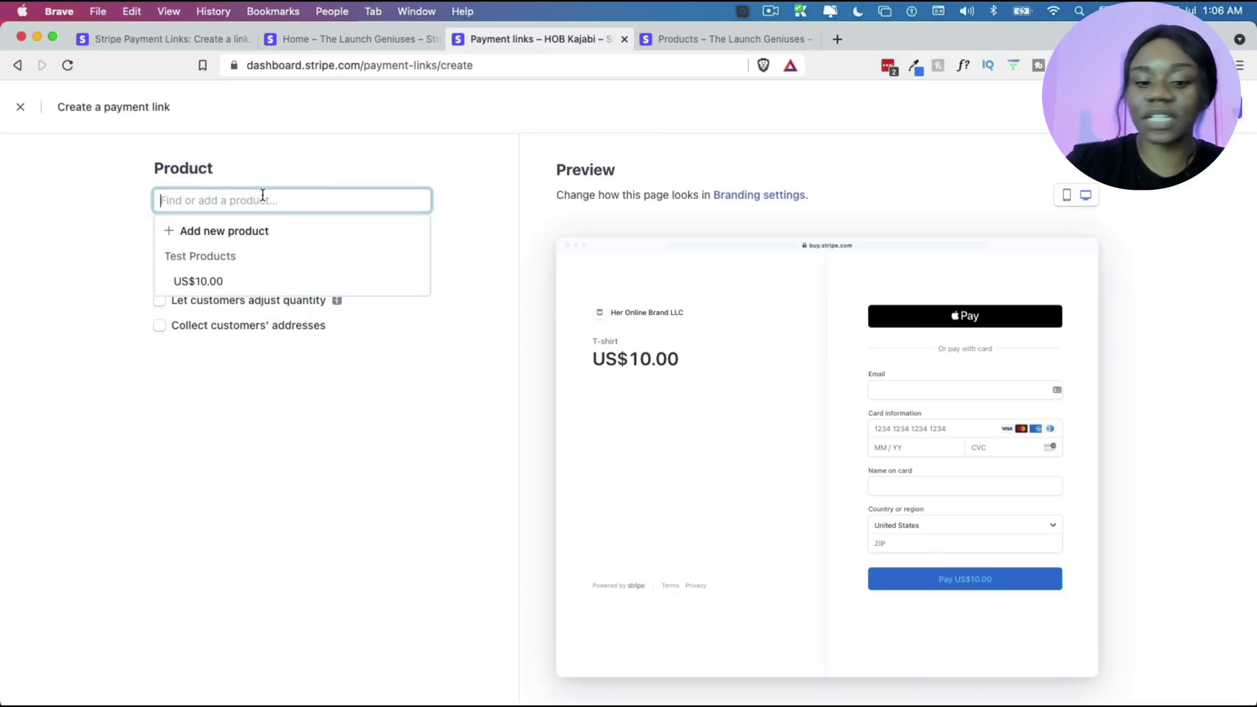
pyautogui.write('Global Payments')
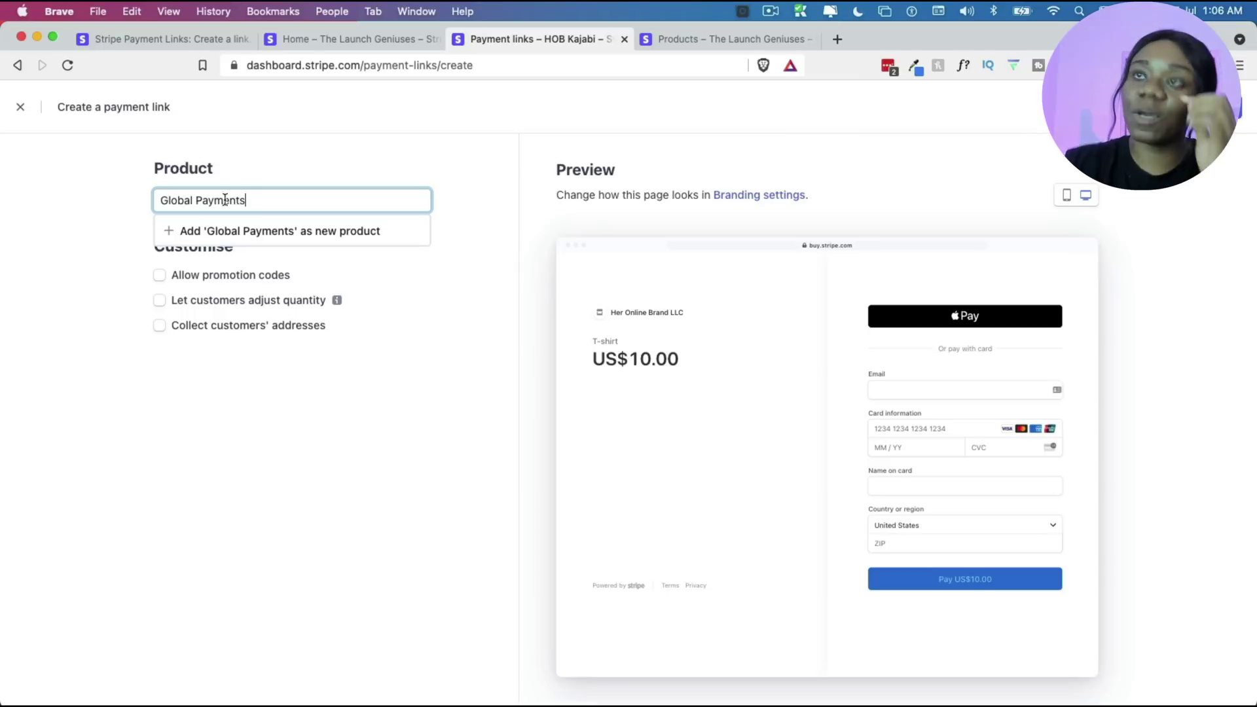
pyautogui.click(198, 240)
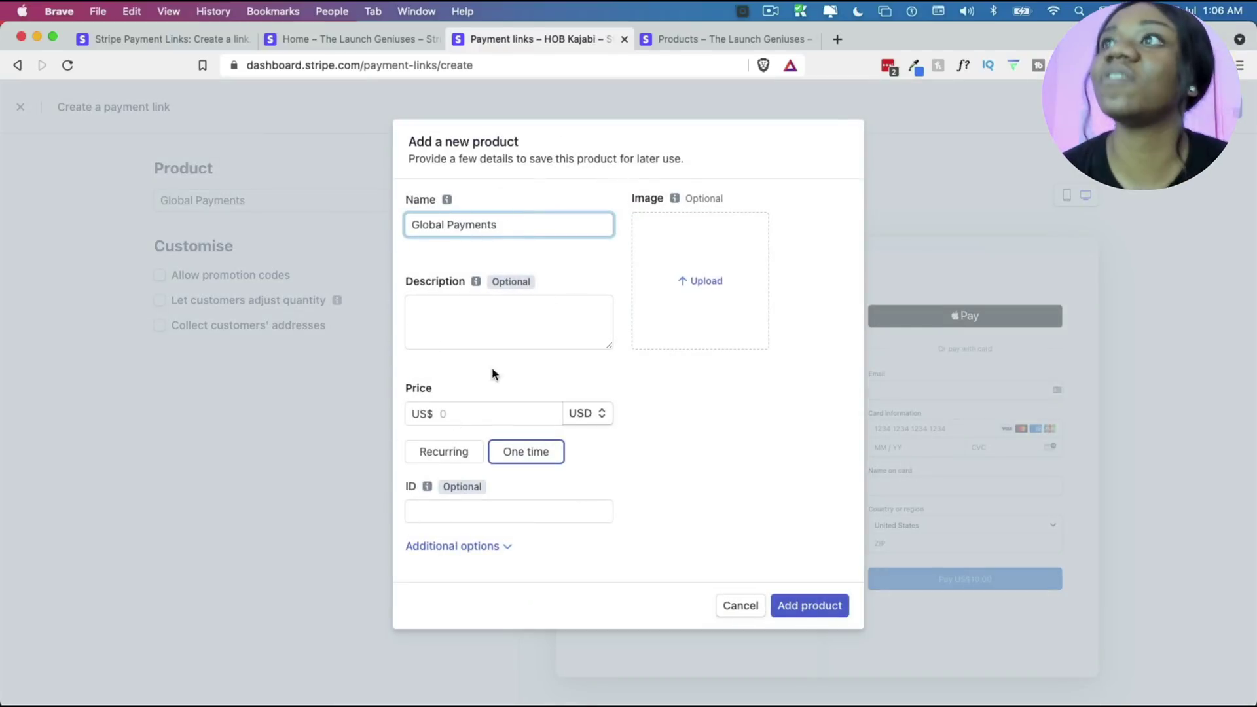
# Search the Mac for "Global" and try to upload 1.png as the product image.
pyautogui.click(675, 292)
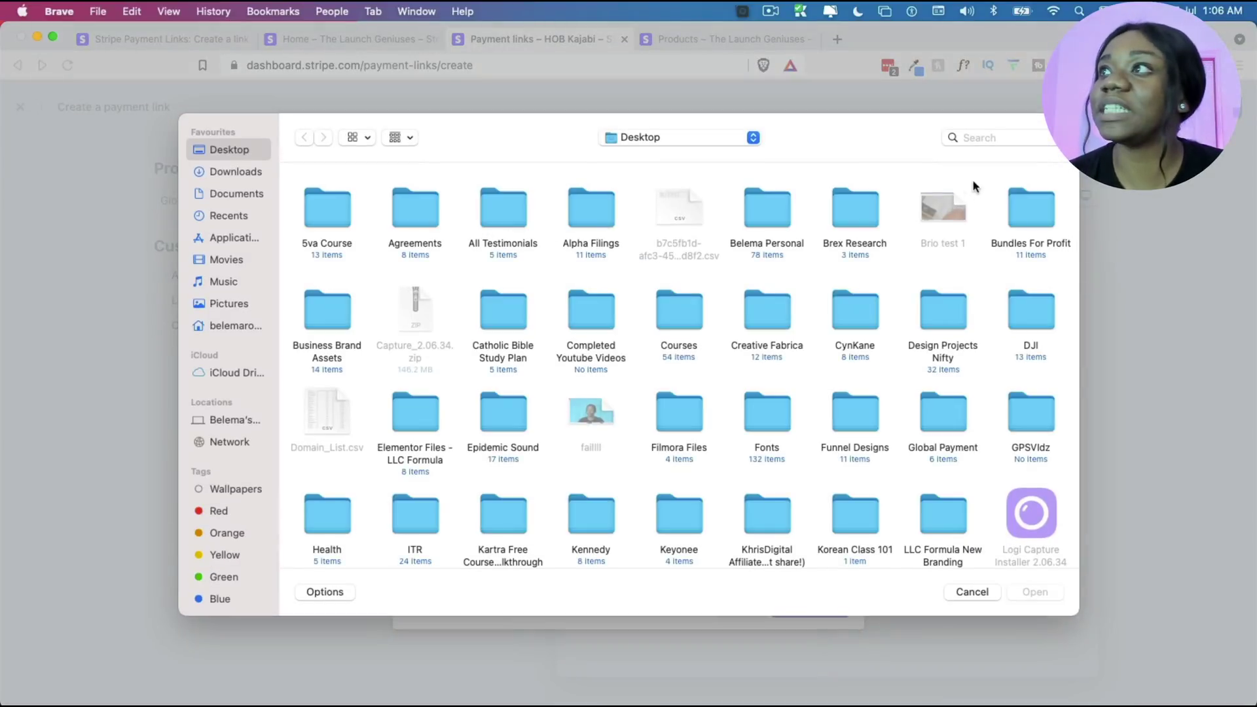
pyautogui.click(1002, 136)
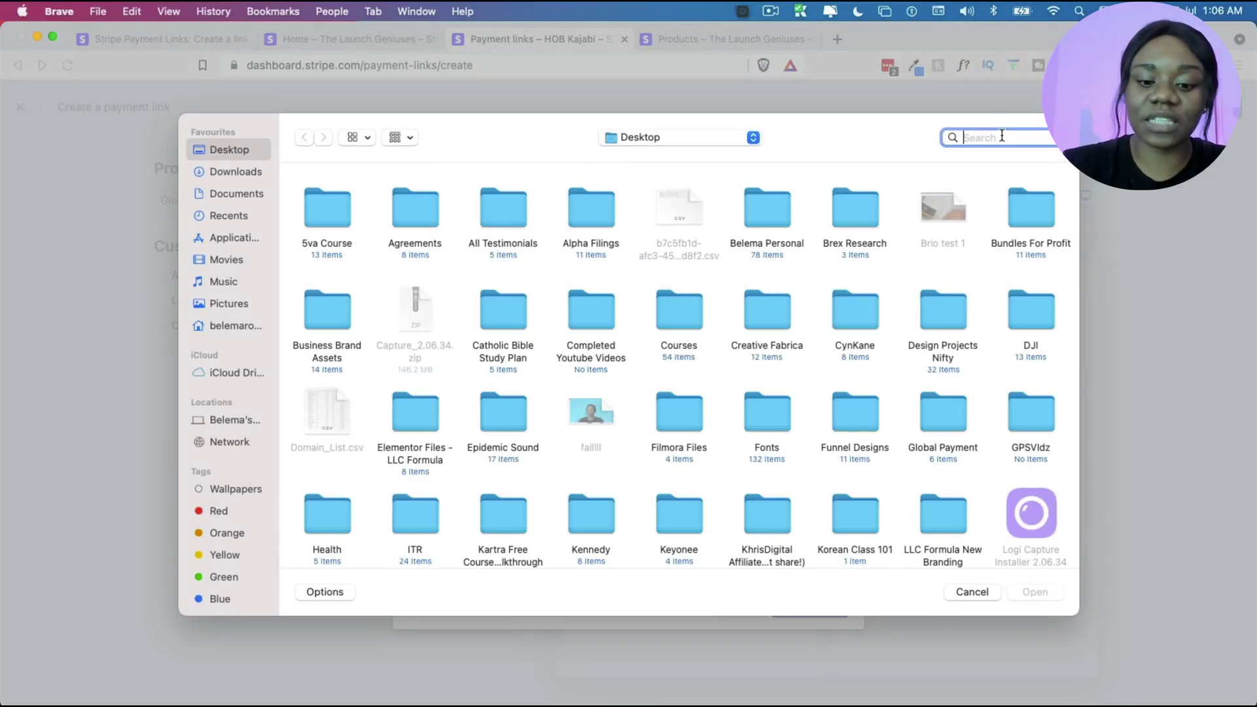
pyautogui.write('Global')
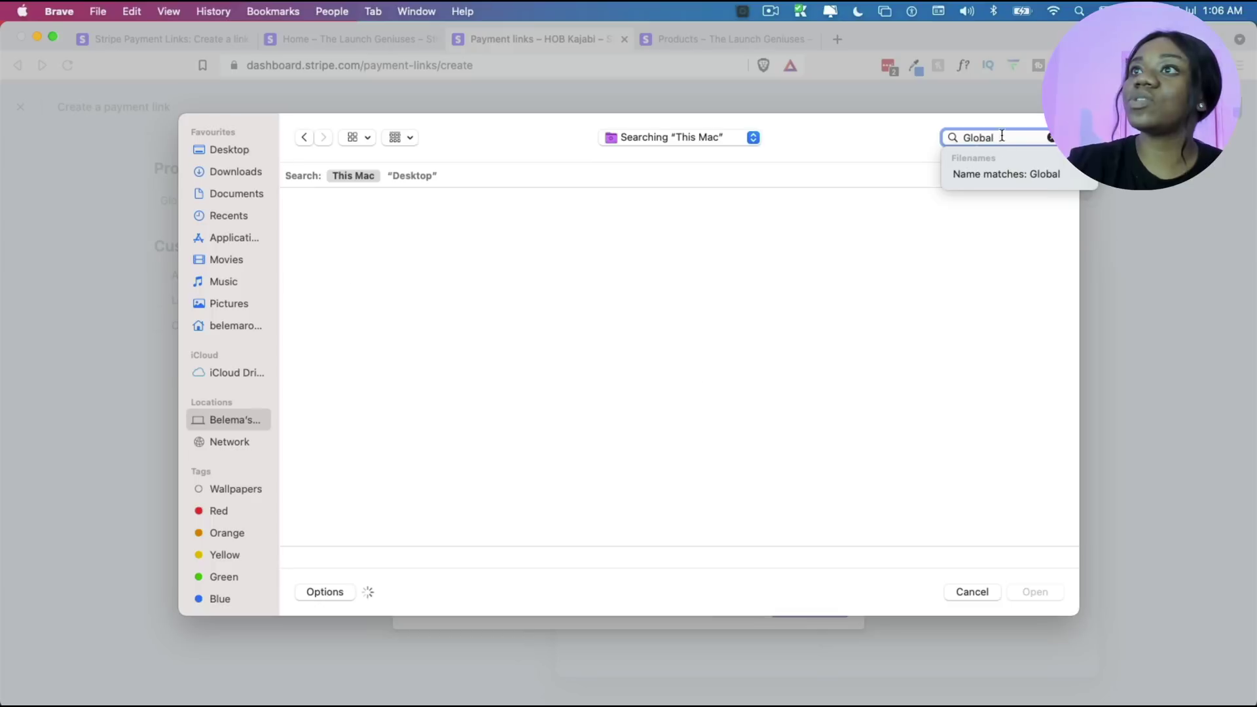
pyautogui.click(325, 371)
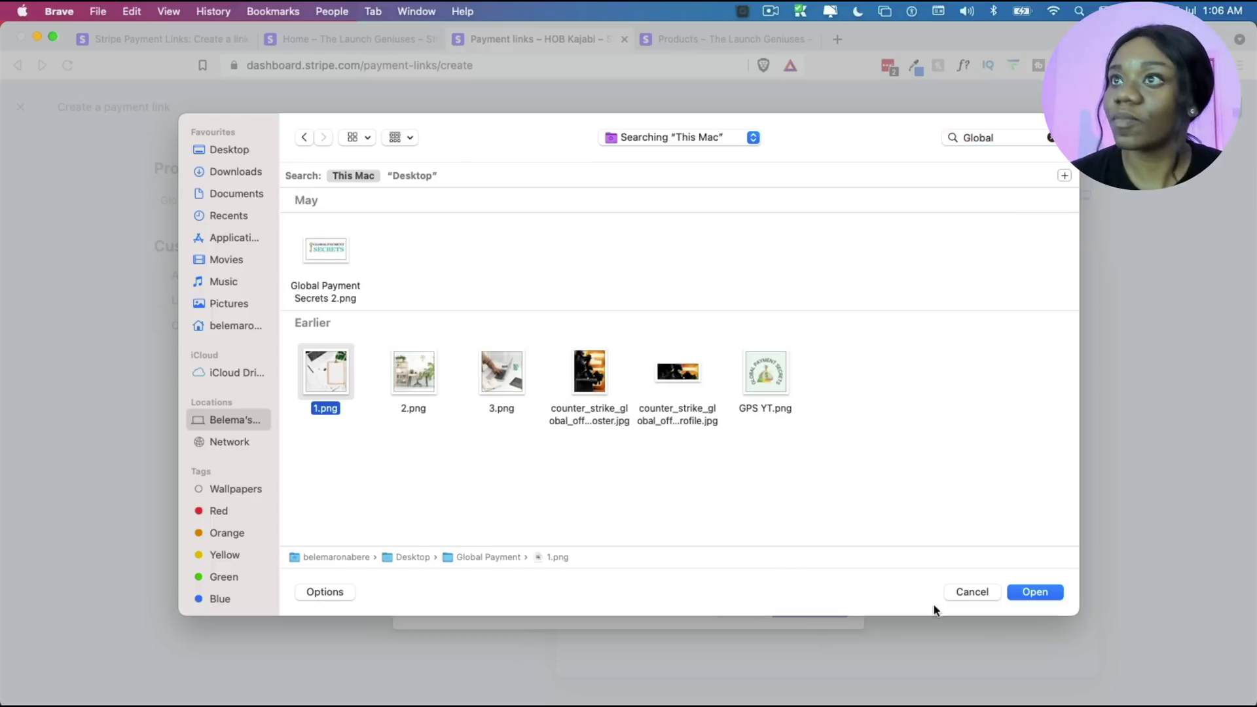
pyautogui.click(1033, 593)
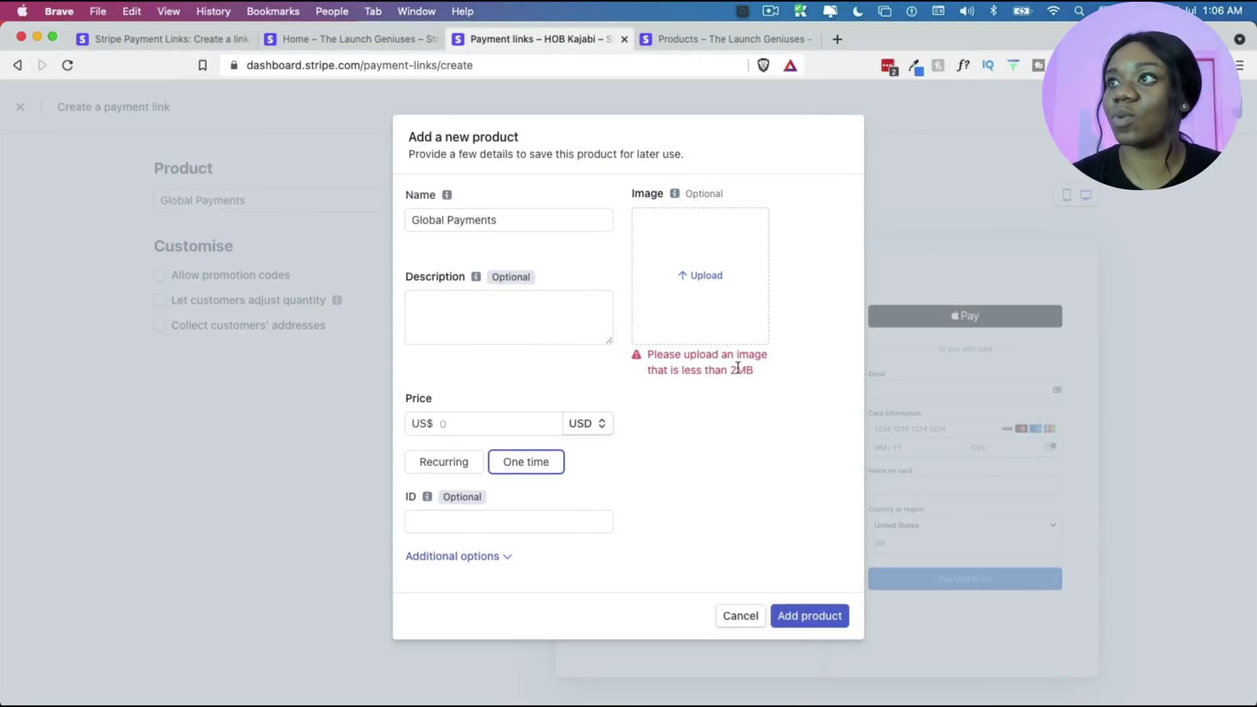
# Upload GPSSS.png from the Global Payment folder as the product image, confirming with the account password.
pyautogui.click(727, 312)
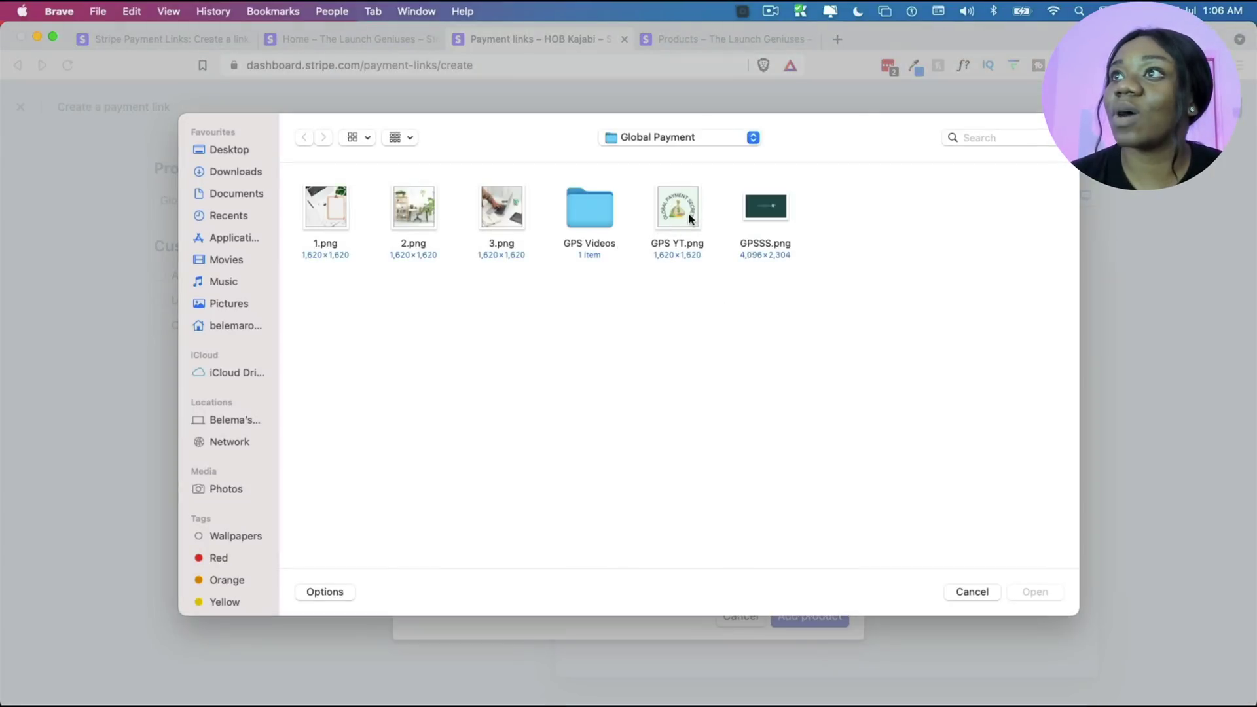
pyautogui.click(785, 213)
pyautogui.click(1034, 593)
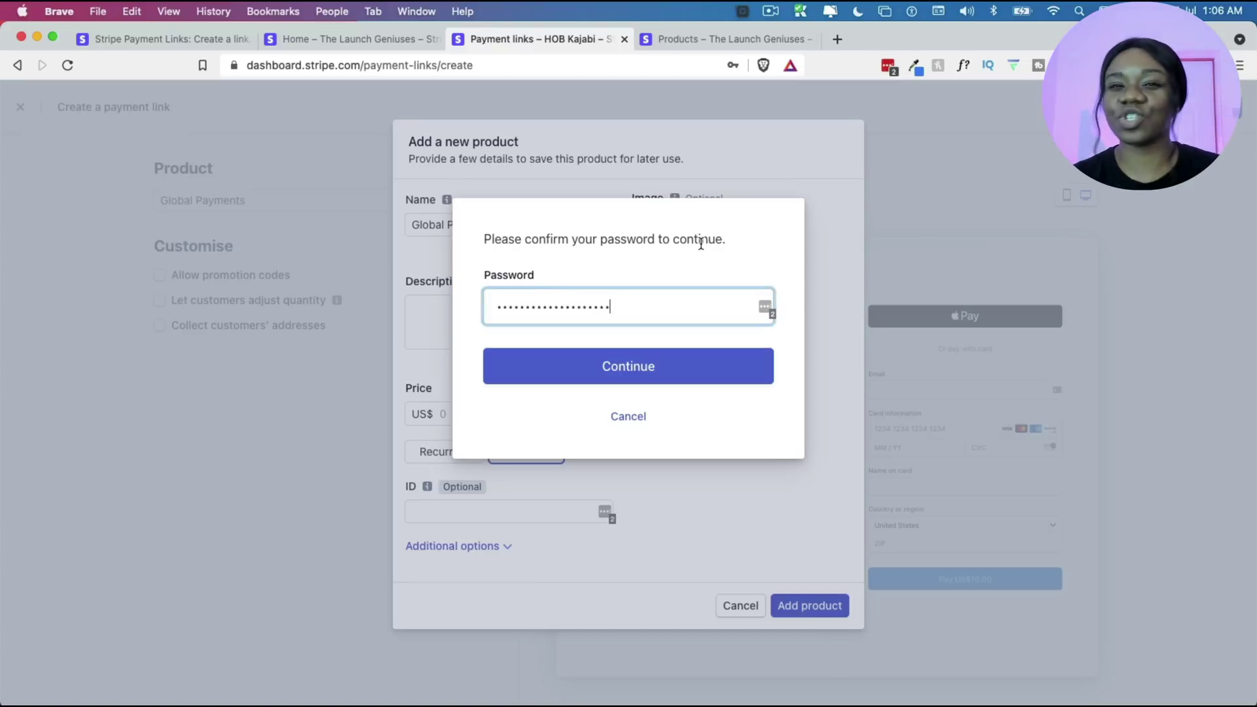
pyautogui.click(643, 372)
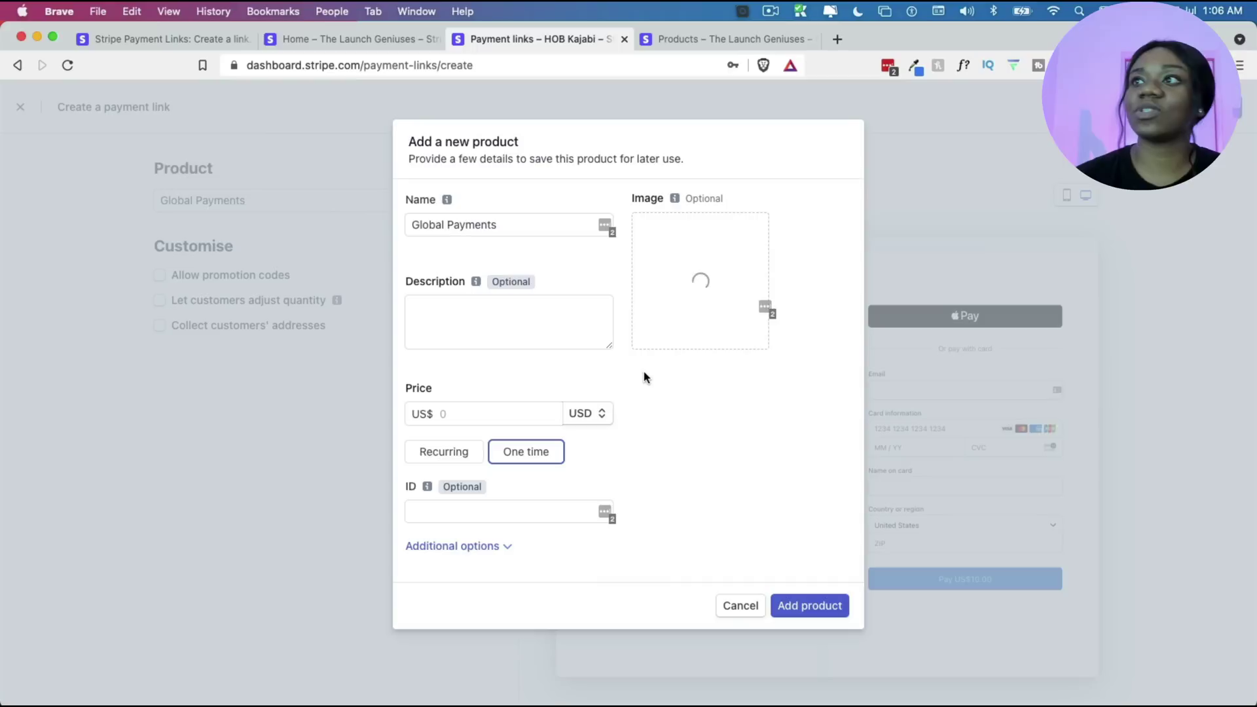
# Describe the product as "One course to teach you how to o make money online" and set its price to US$997.00.
pyautogui.click(493, 325)
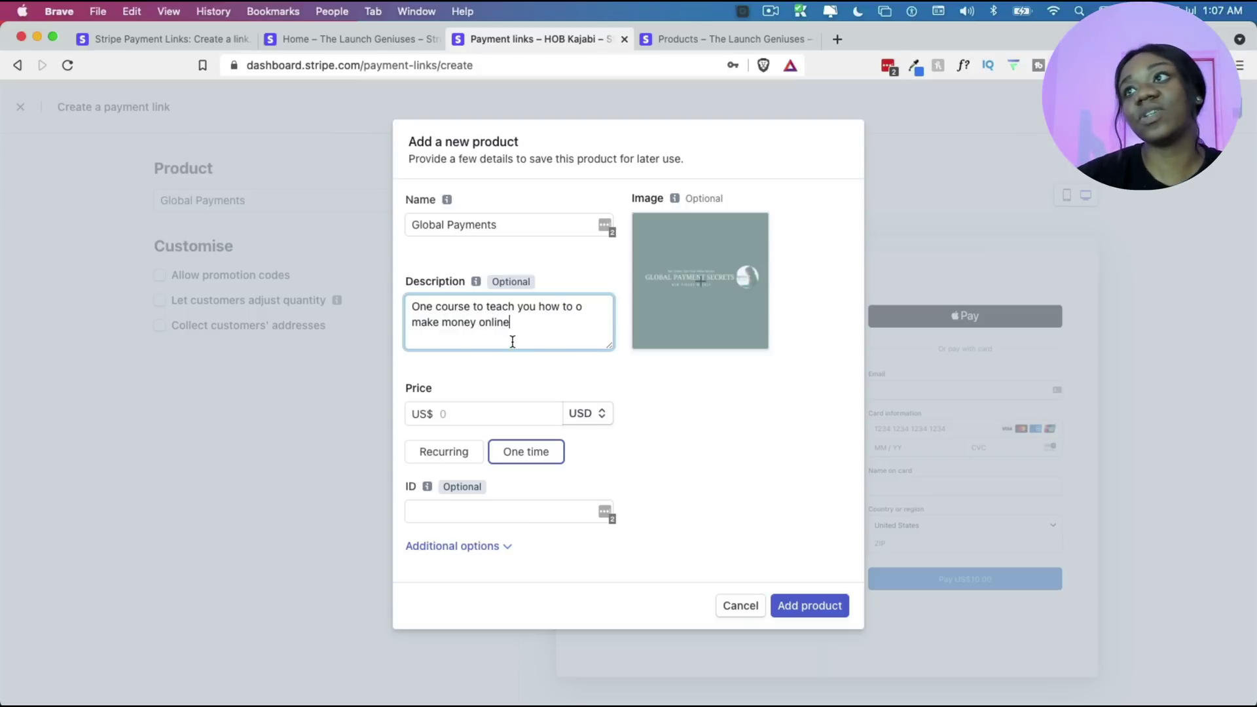
pyautogui.click(454, 411)
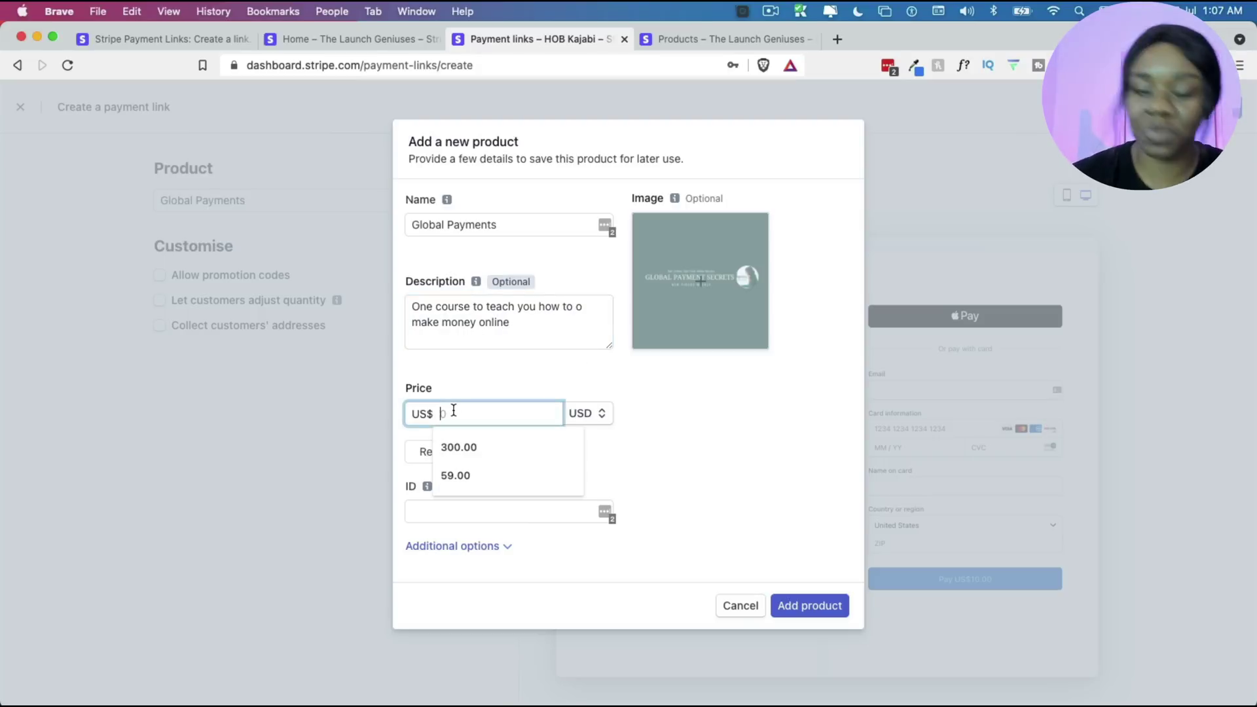
pyautogui.press('Down')
pyautogui.press('Down')
pyautogui.press('Return')
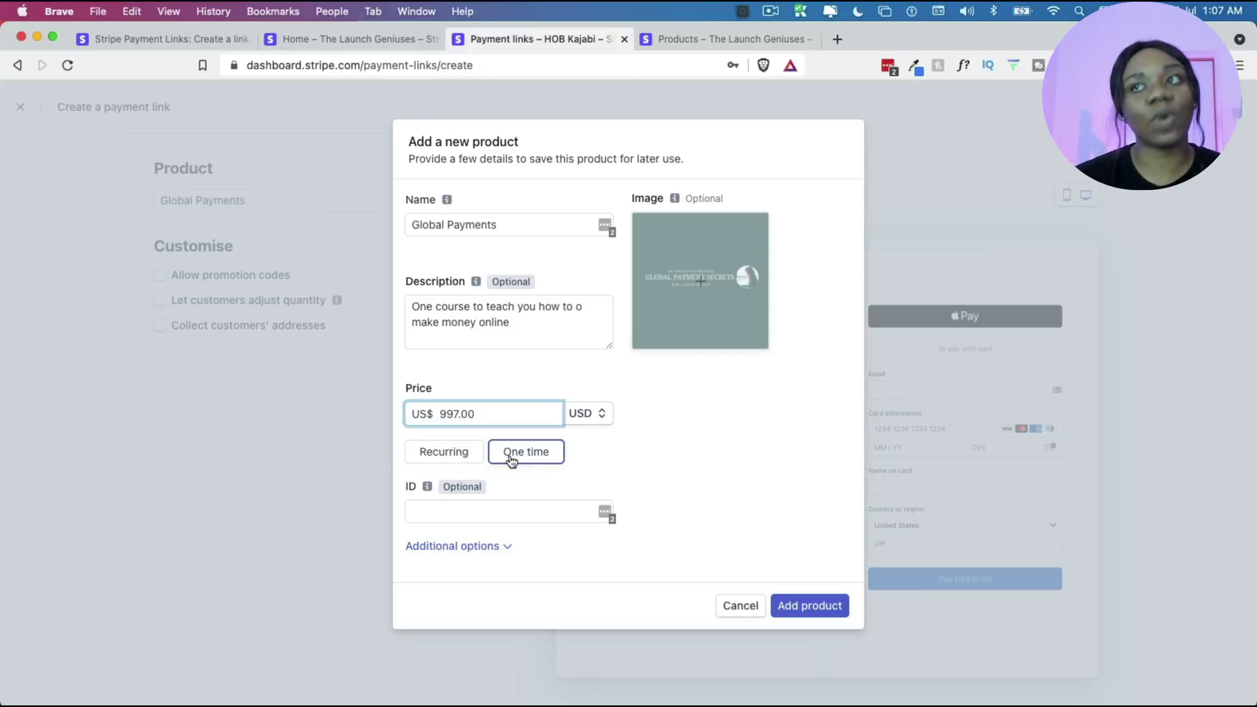
# Make the product's price recurring with a custom billing period of every 2 months.
pyautogui.click(427, 457)
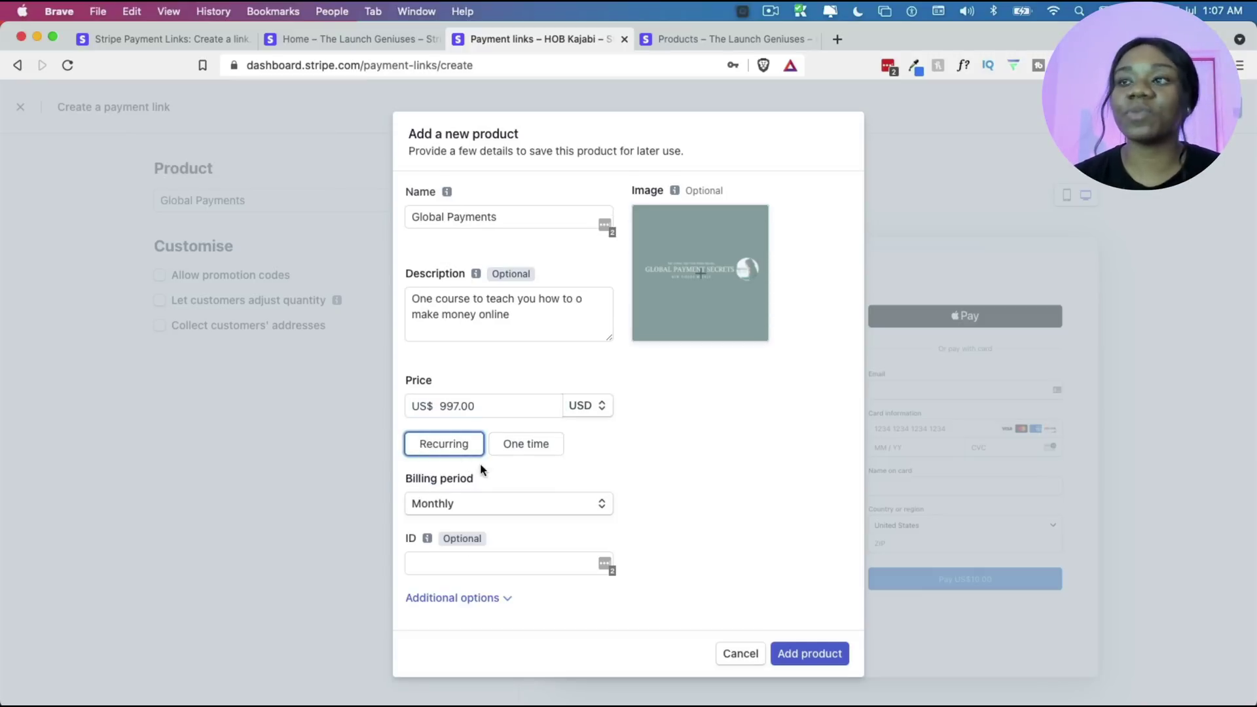
pyautogui.click(485, 503)
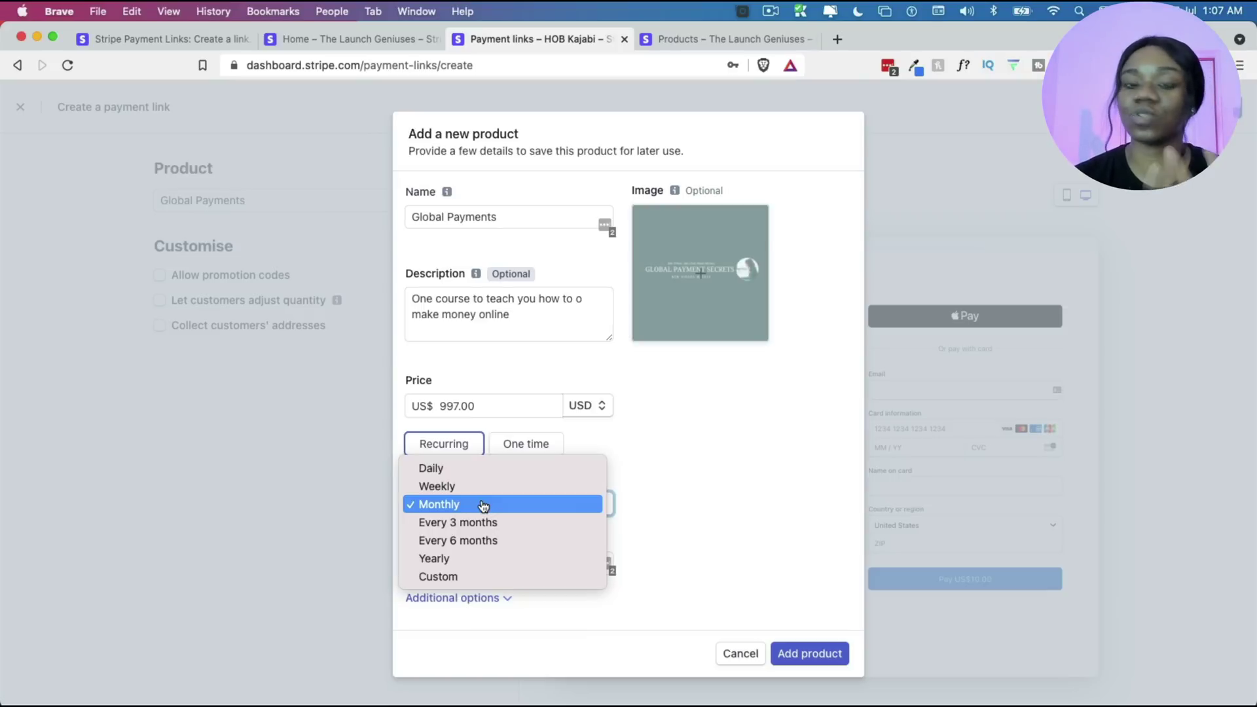
pyautogui.press('Escape')
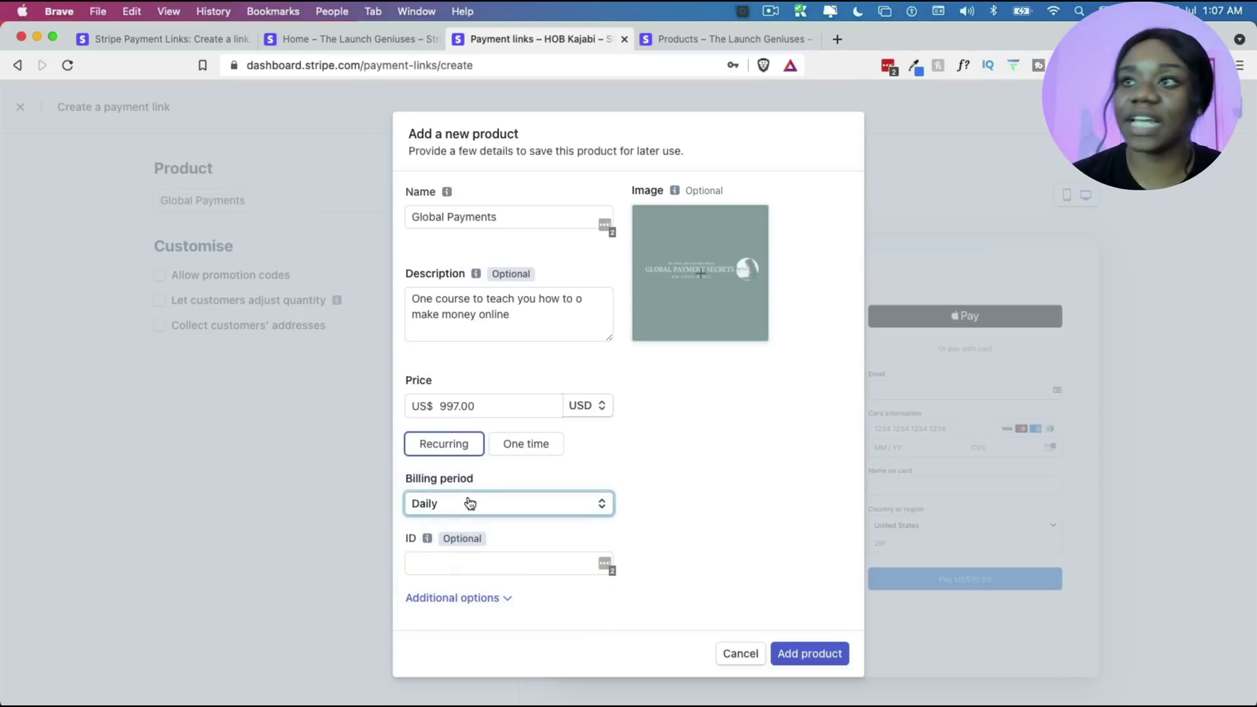
pyautogui.click(470, 503)
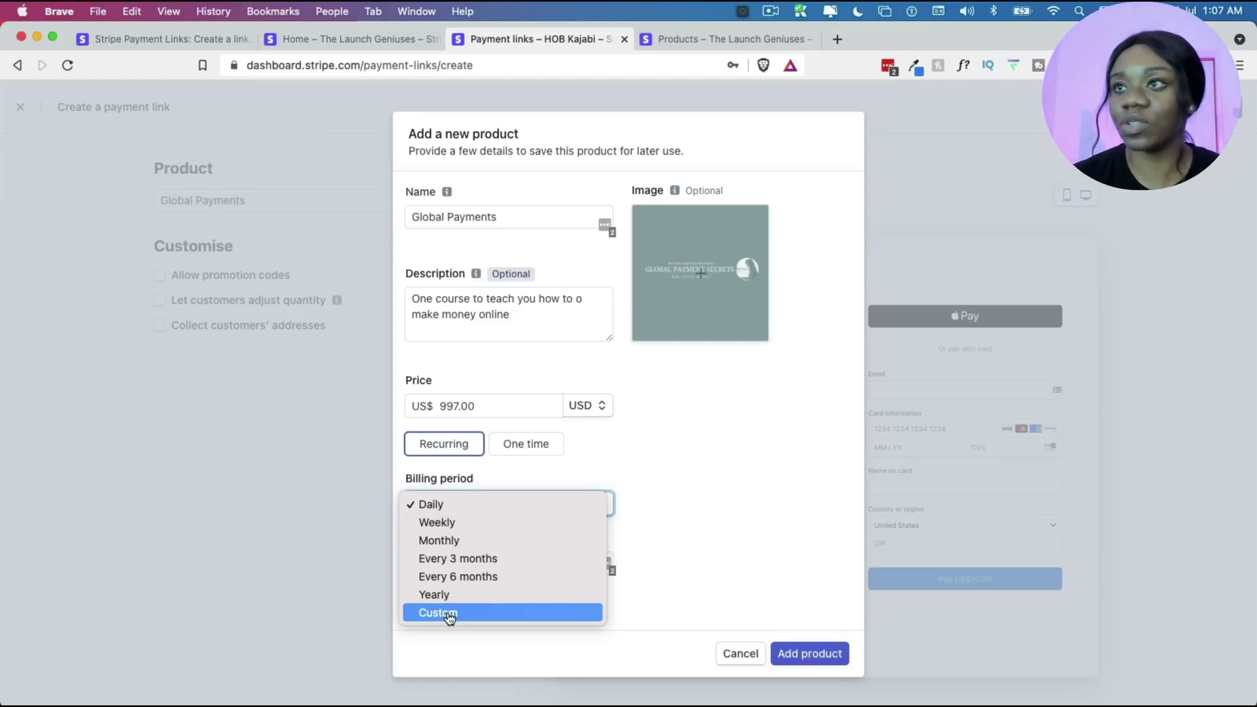
pyautogui.click(450, 616)
pyautogui.click(684, 507)
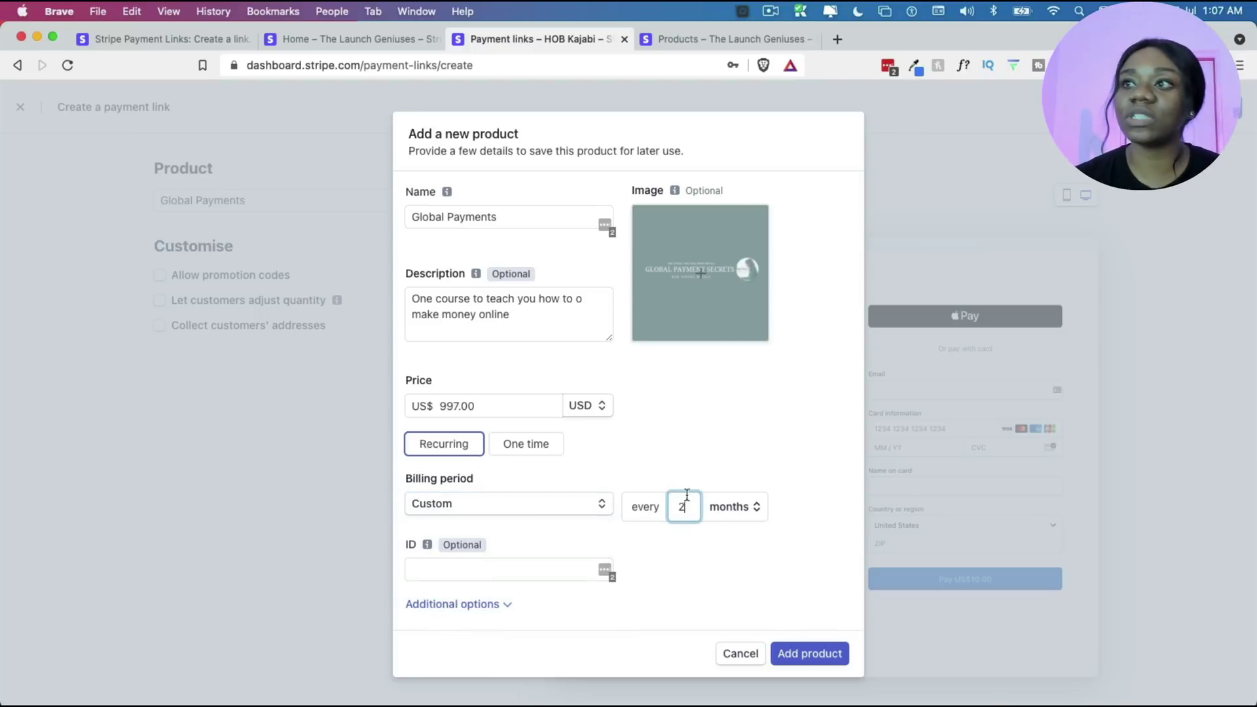
# Expand the product's additional options, check the help for the price description, and make the price one time.
pyautogui.click(506, 605)
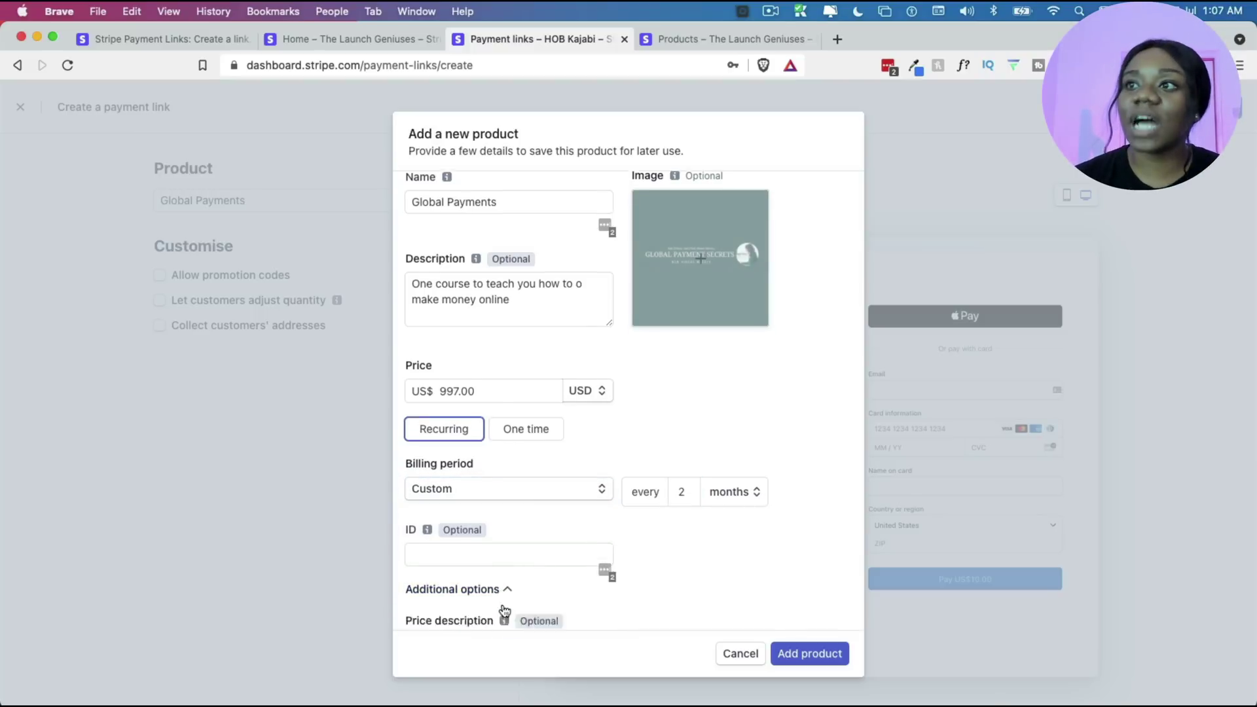
pyautogui.moveTo(503, 574)
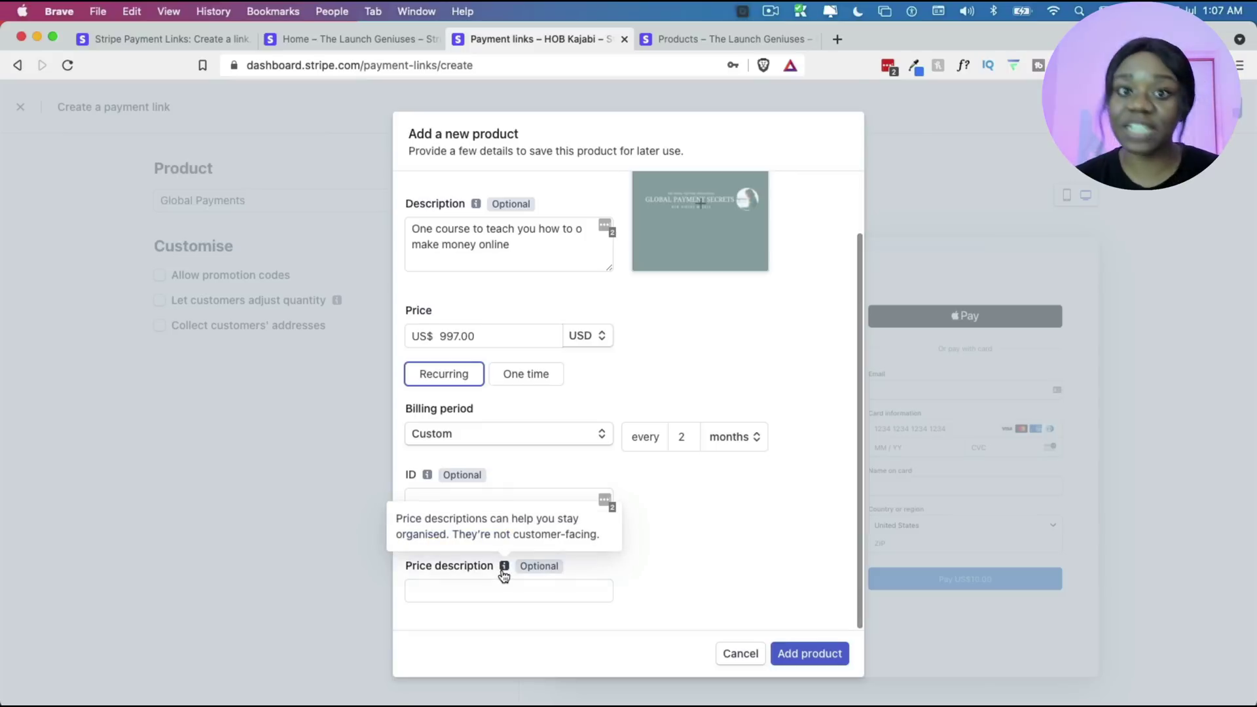
pyautogui.click(552, 373)
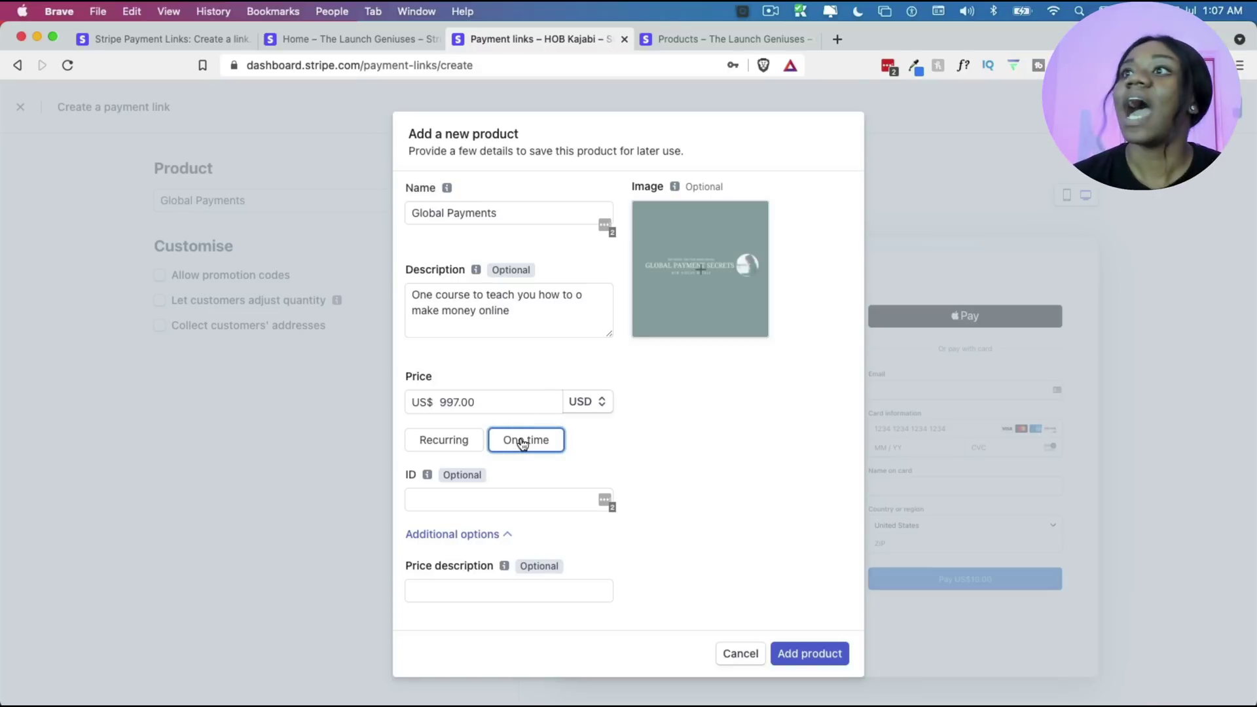
# Add the product to the payment link and preview the checkout page in mobile and desktop layouts.
pyautogui.click(785, 651)
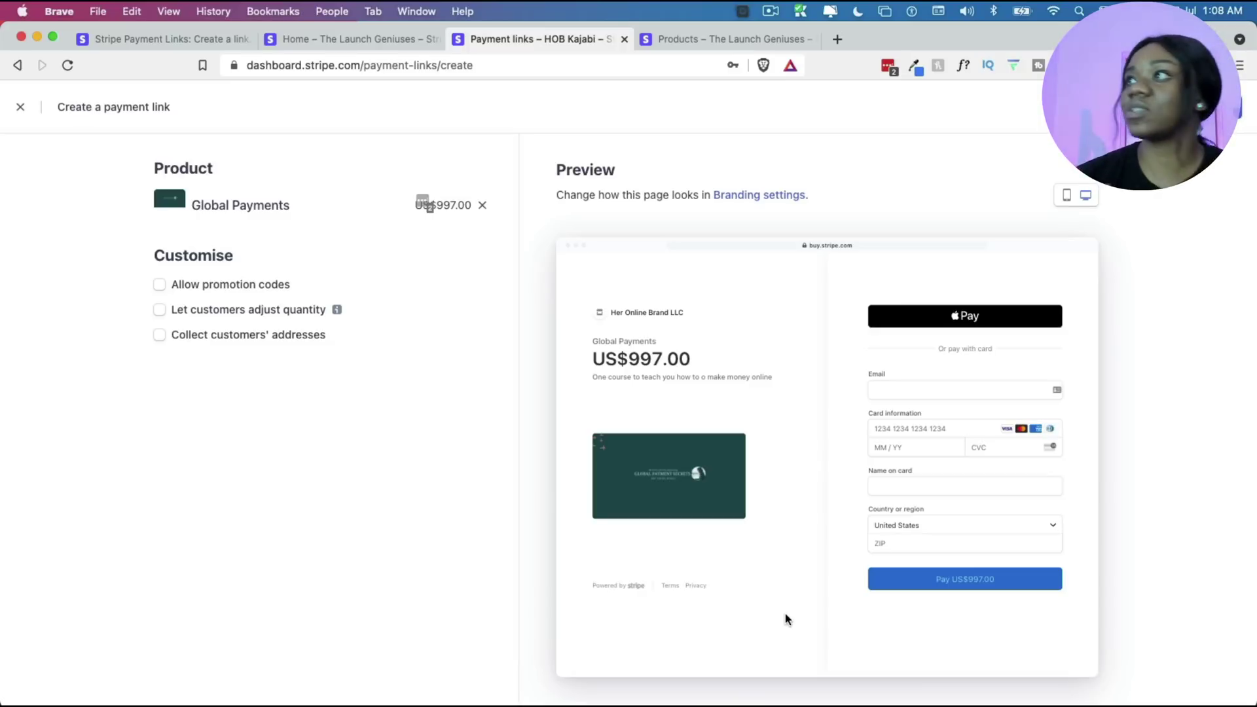
pyautogui.click(1067, 195)
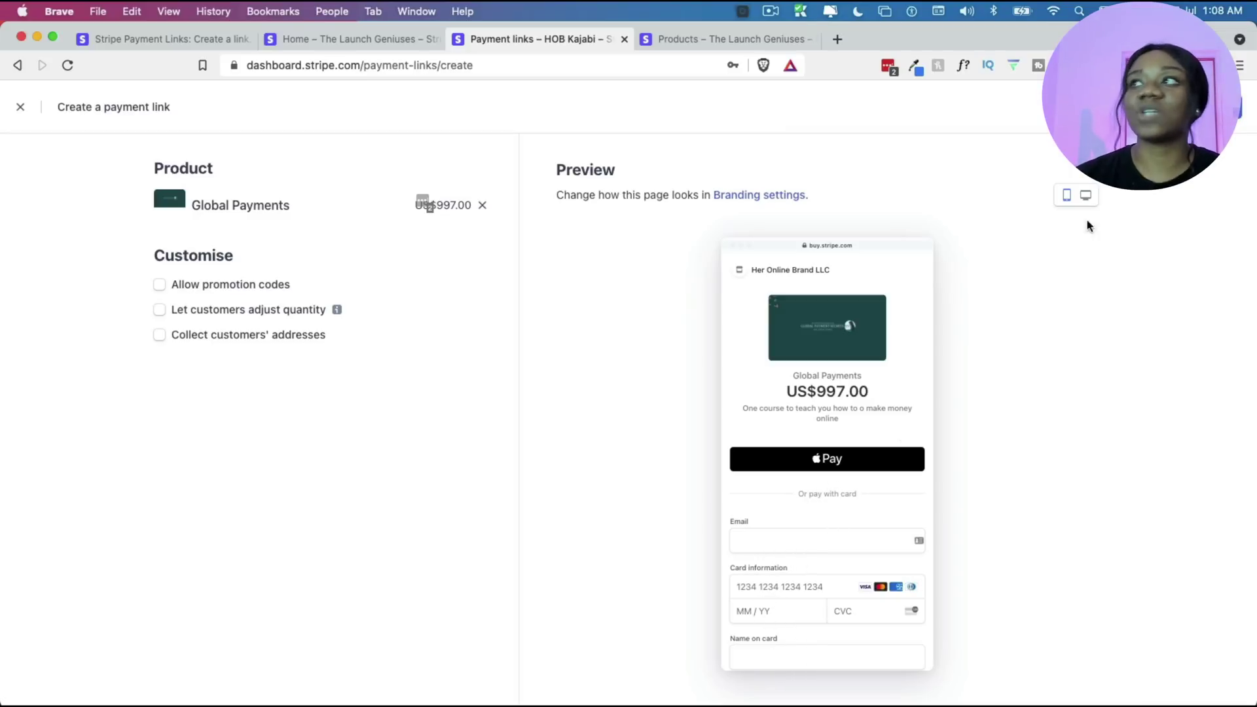
pyautogui.click(1086, 196)
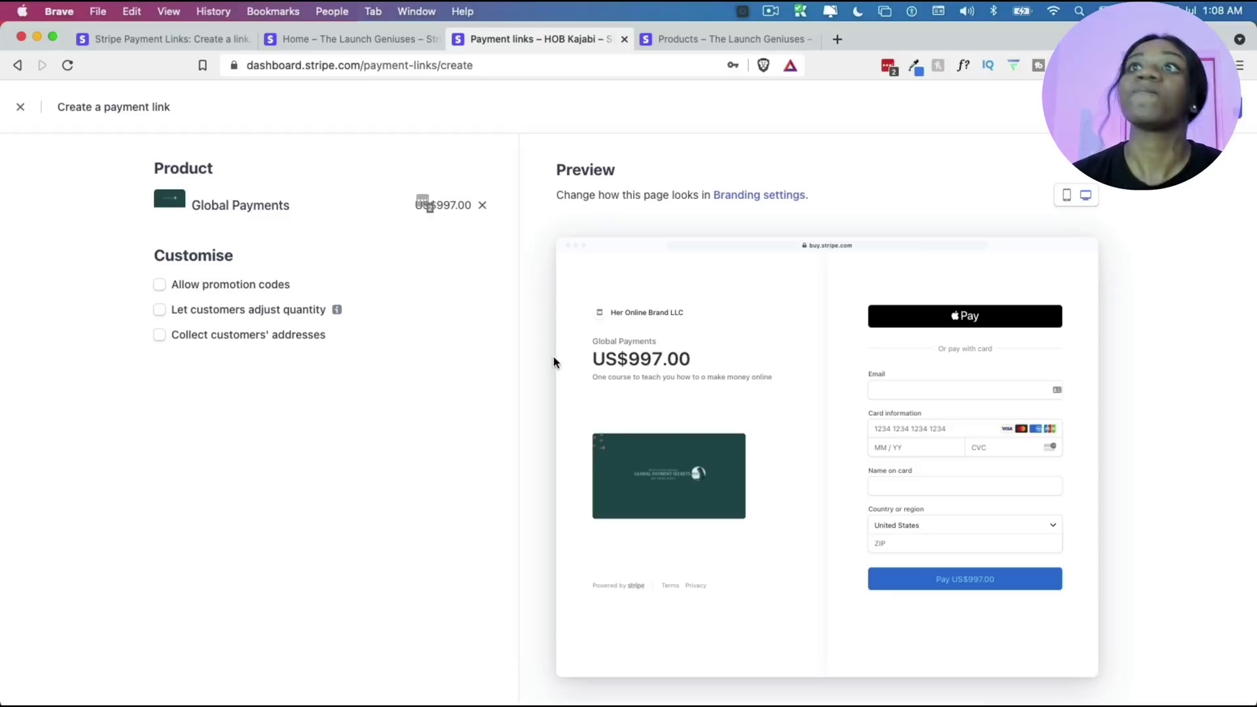
# Allow promotion codes, let customers adjust quantity, and collect customers' addresses on the payment link.
pyautogui.click(213, 286)
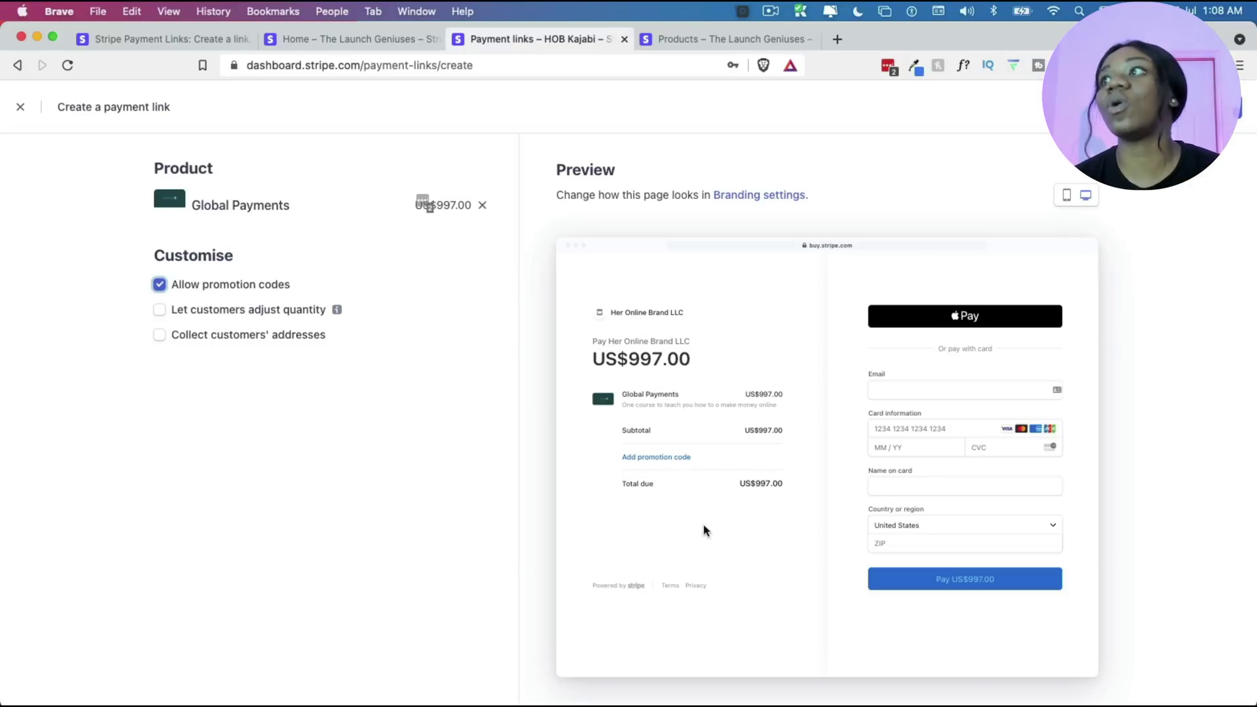
pyautogui.click(275, 316)
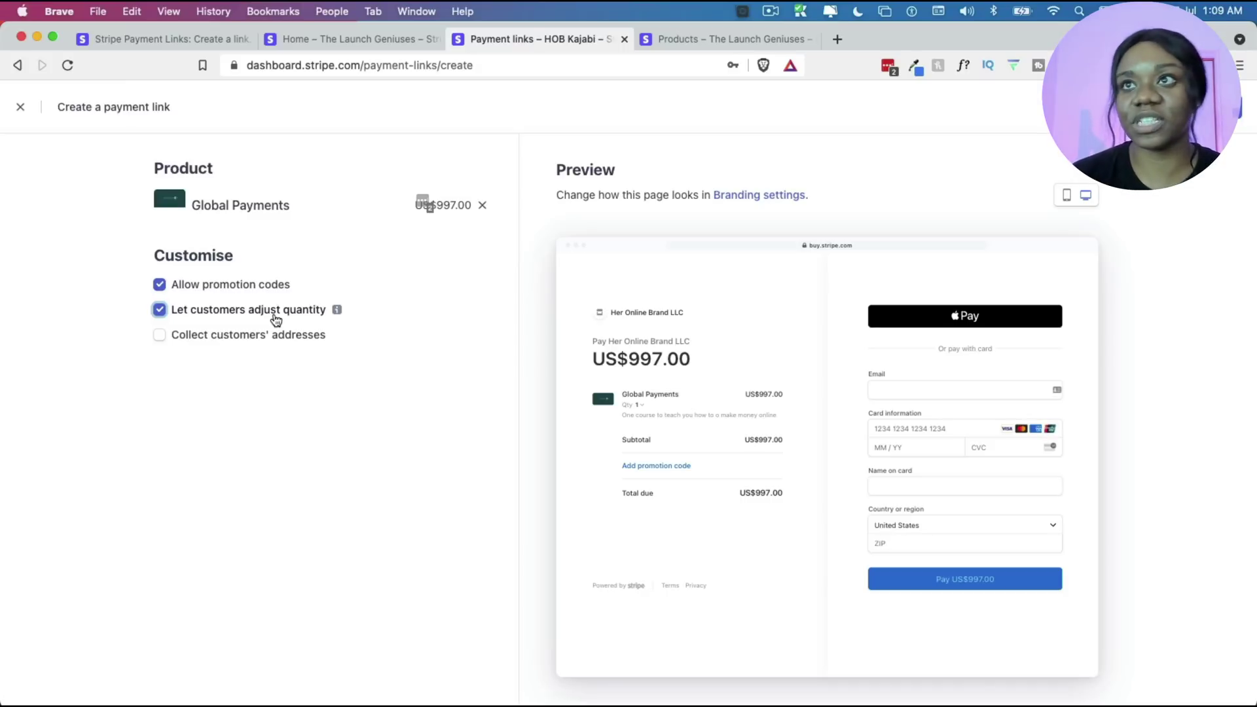
pyautogui.click(275, 337)
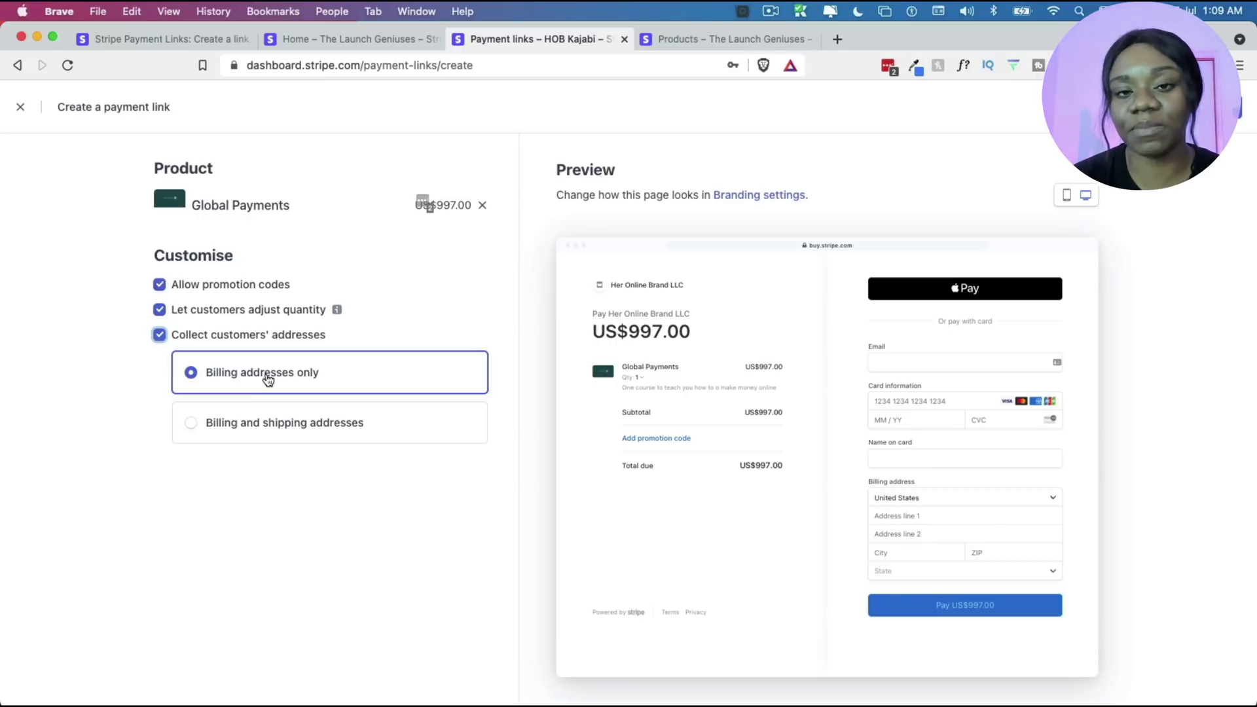
# Try billing and shipping addresses with North America as the shipping region, discard the country selection, and return to billing addresses only.
pyautogui.click(259, 423)
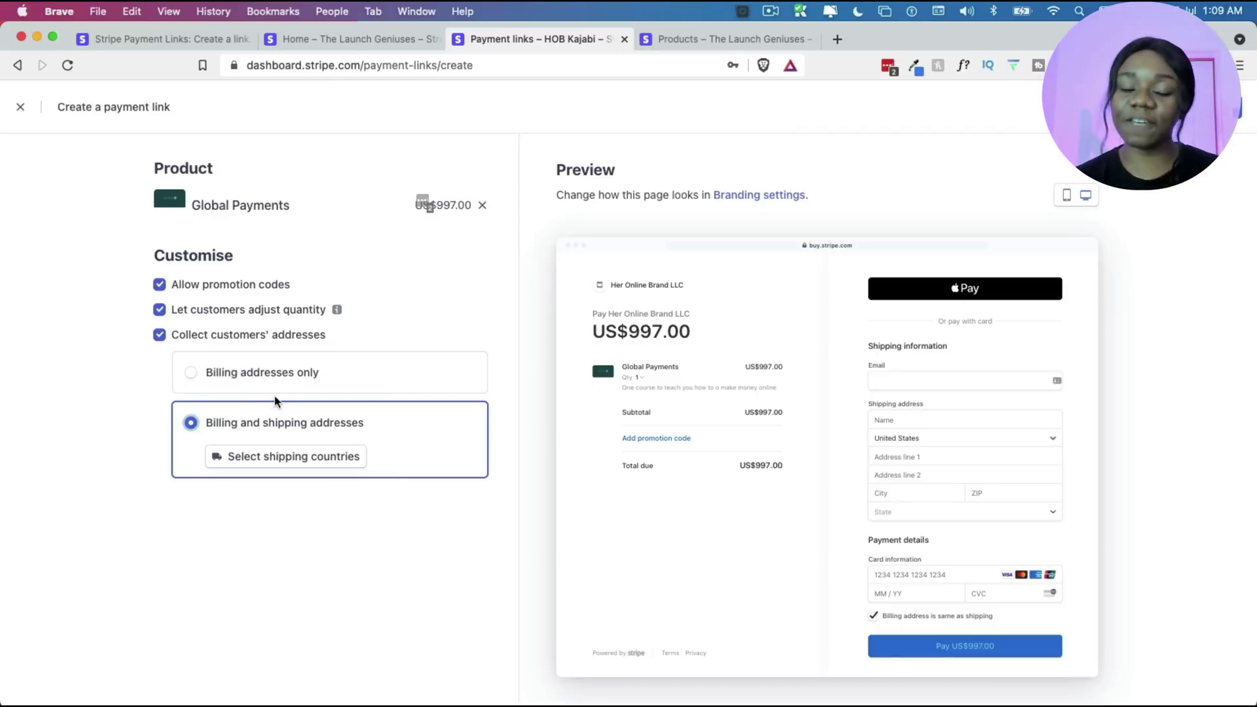
pyautogui.click(255, 452)
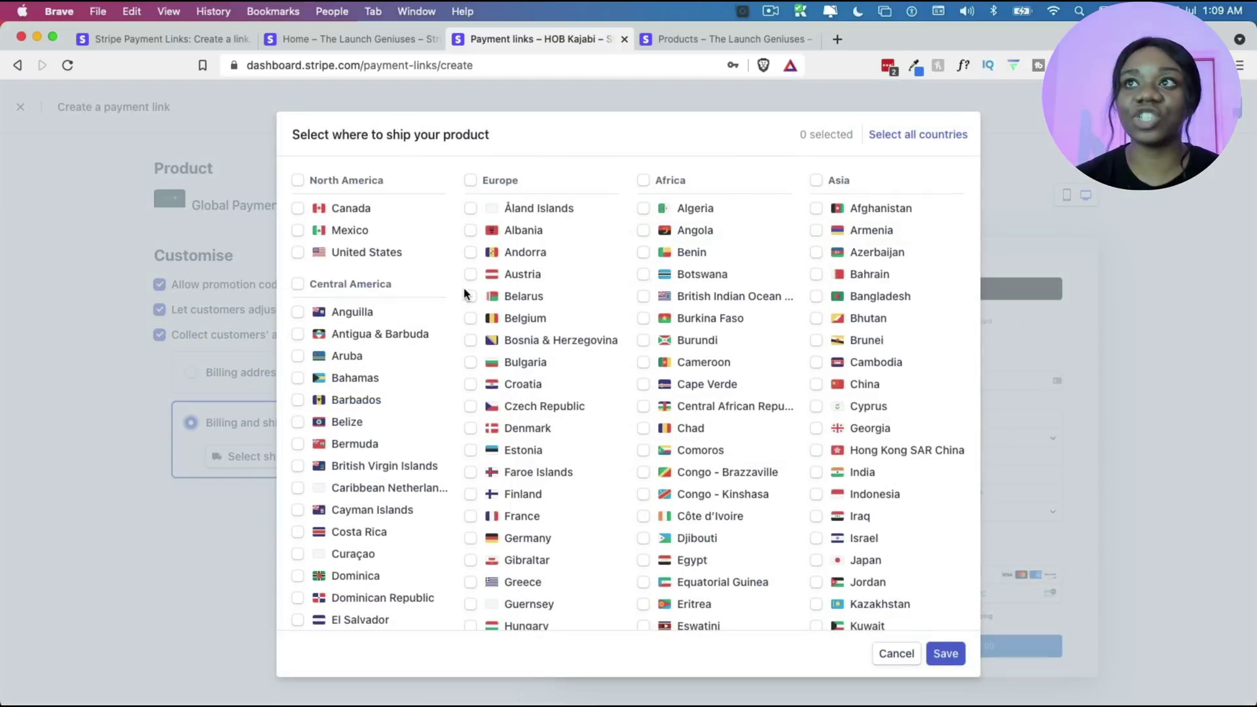
pyautogui.scroll(-15, 561, 528)
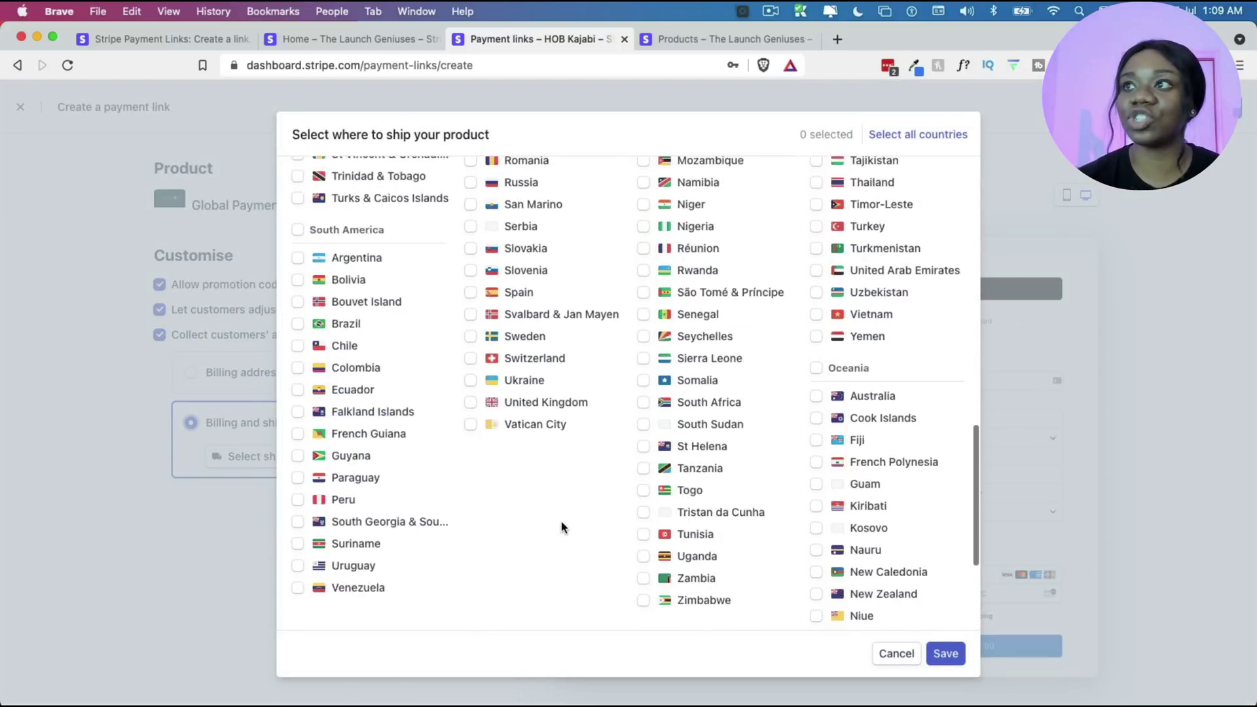
pyautogui.scroll(-1, 562, 528)
pyautogui.scroll(15, 562, 528)
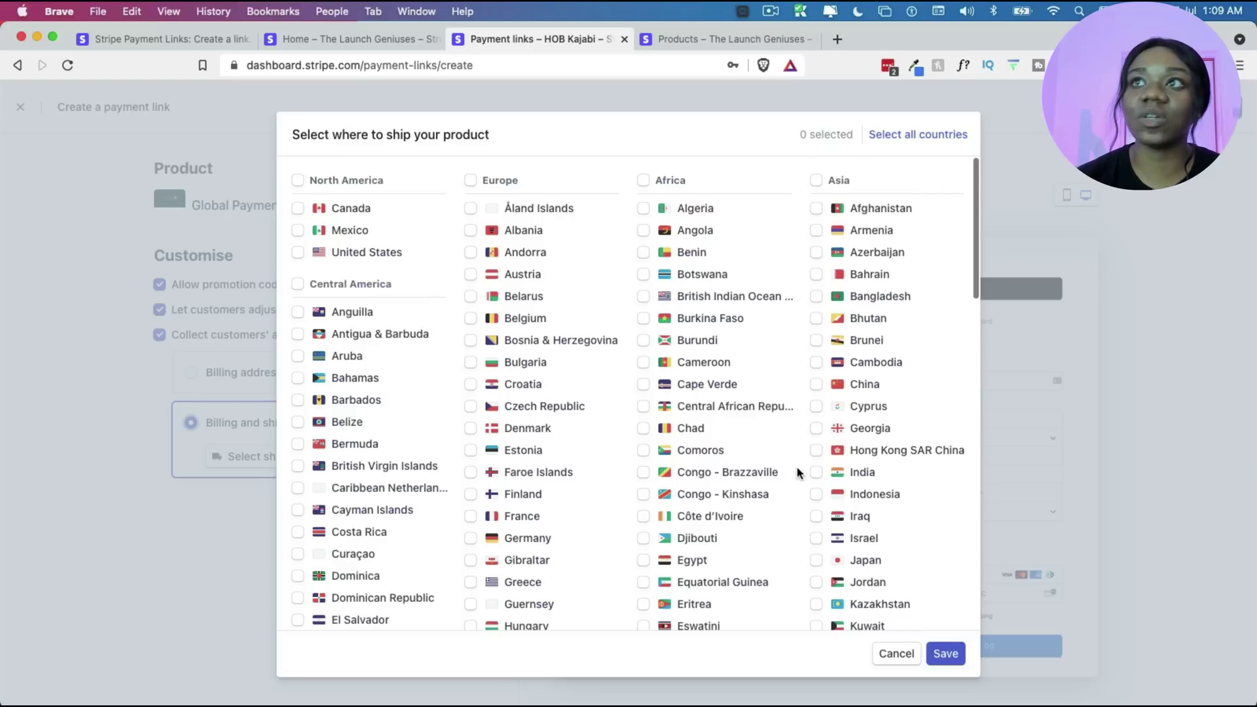
pyautogui.click(299, 182)
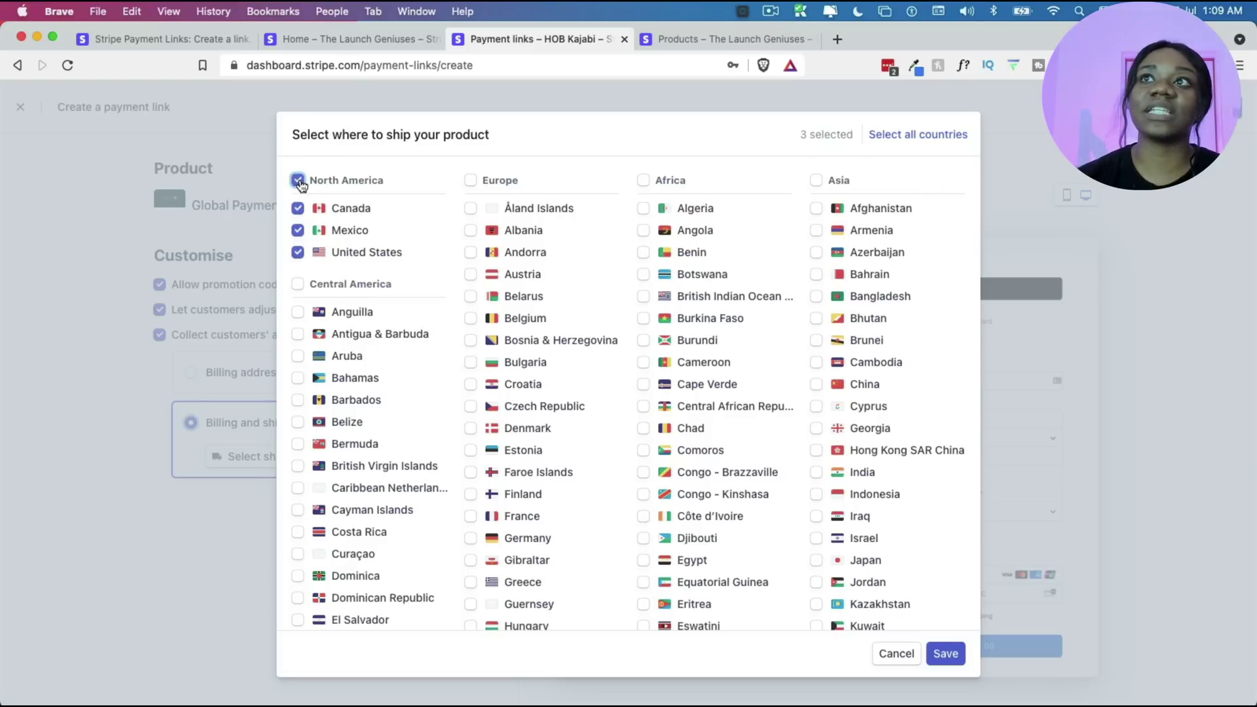
pyautogui.click(299, 182)
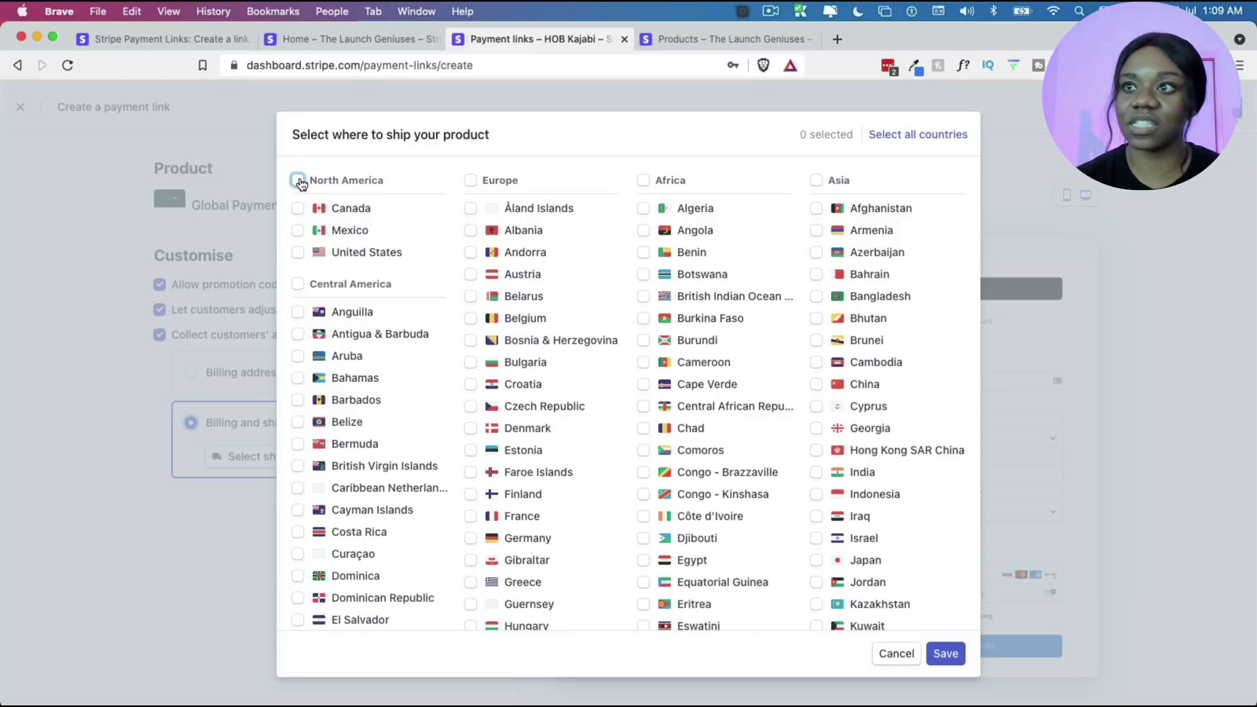
pyautogui.click(899, 663)
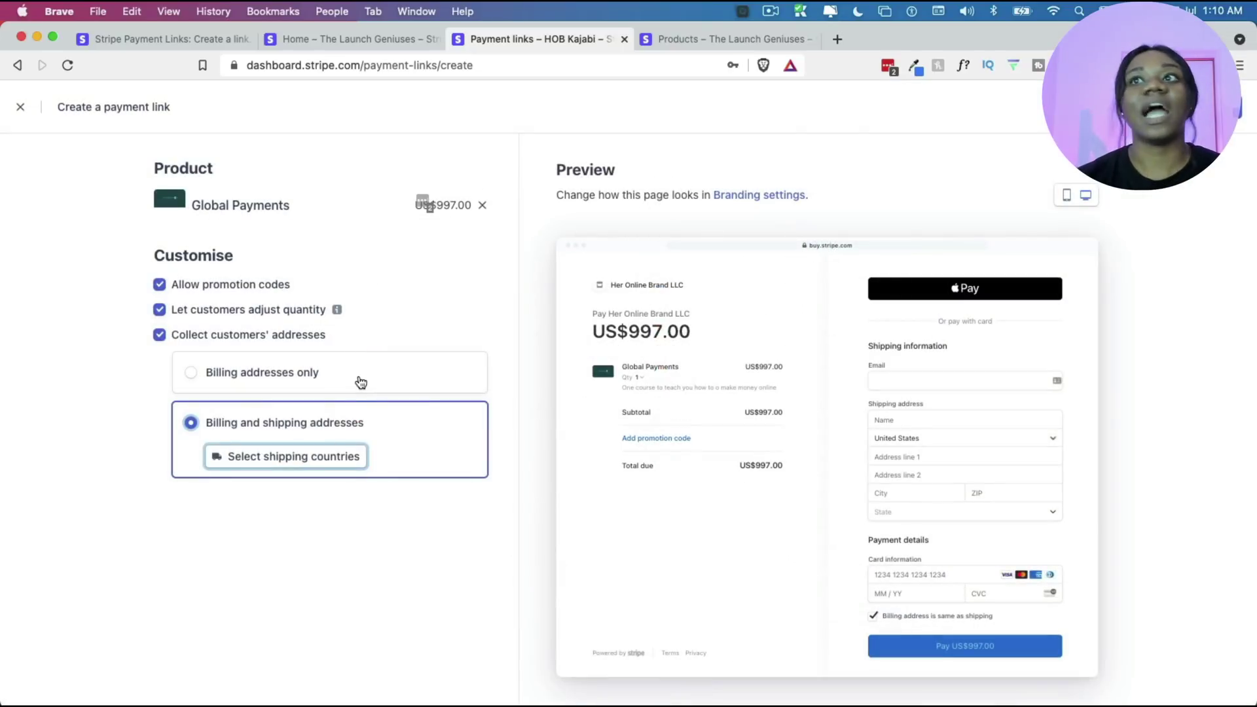
pyautogui.click(360, 383)
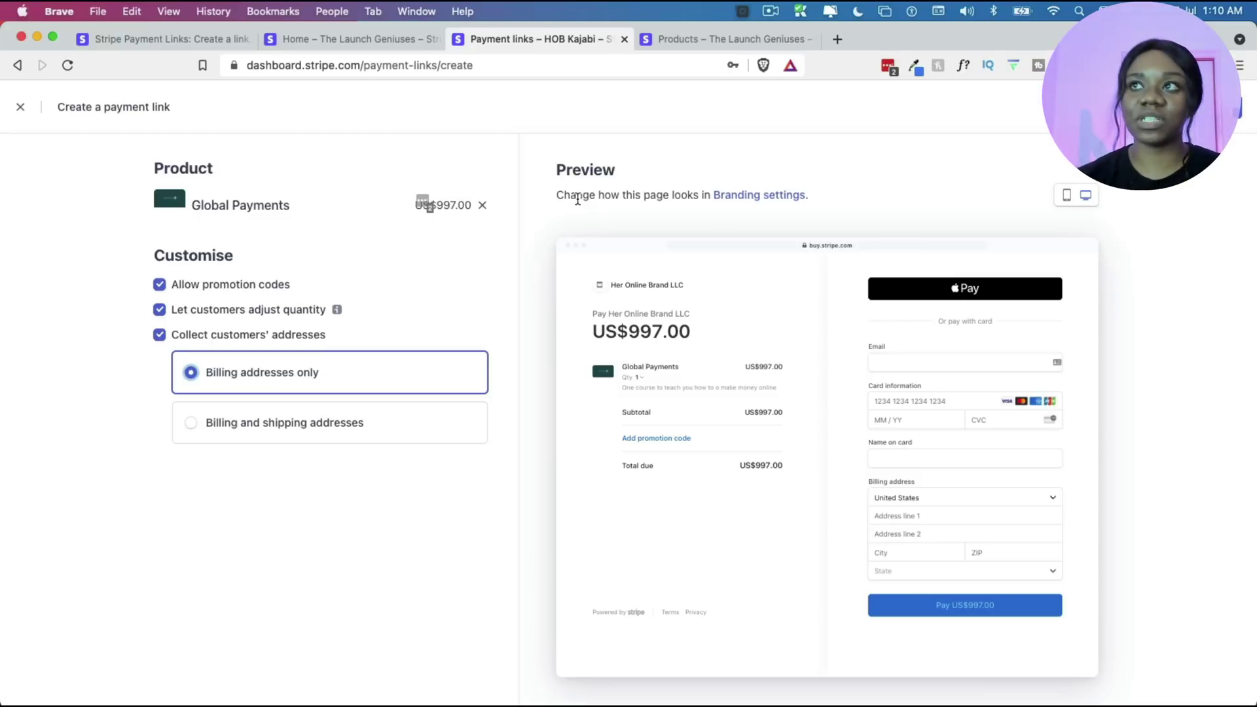
# Open the Branding settings linked above the preview in a separate browser tab.
pyautogui.moveTo(557, 195); pyautogui.dragTo(701, 215)
pyautogui.click(700, 207)
pyautogui.rightClick(753, 207)
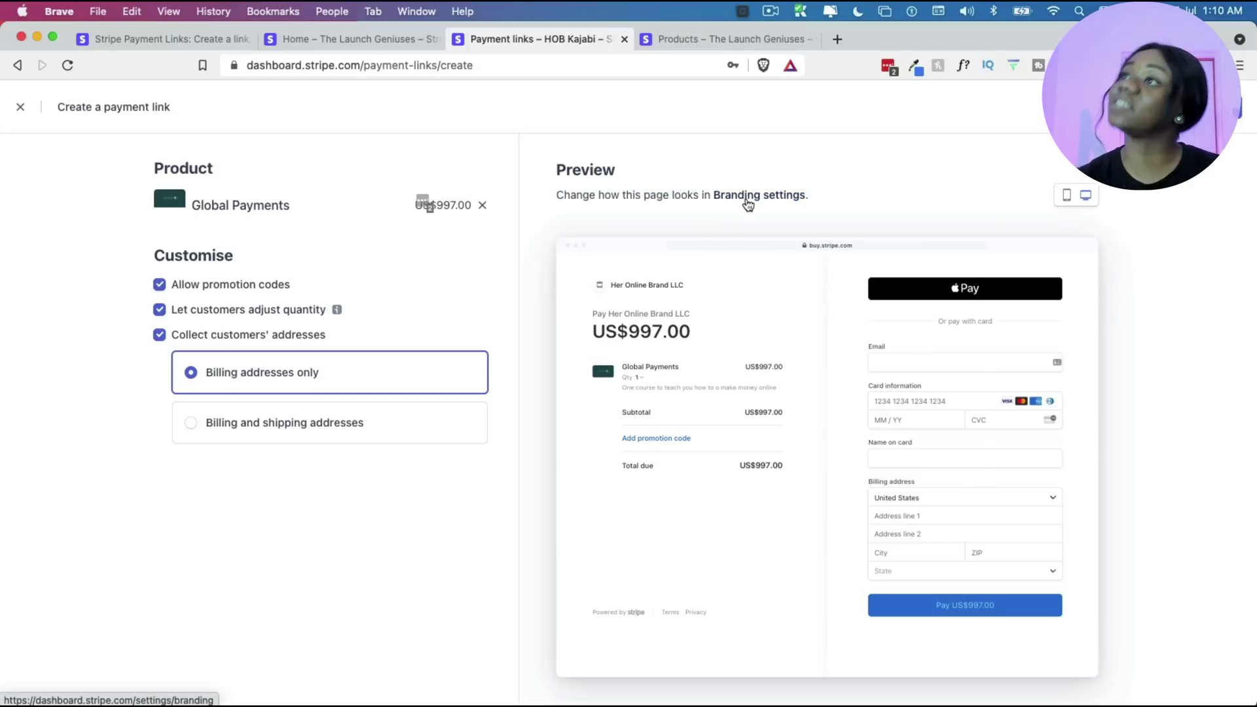
pyautogui.click(753, 208)
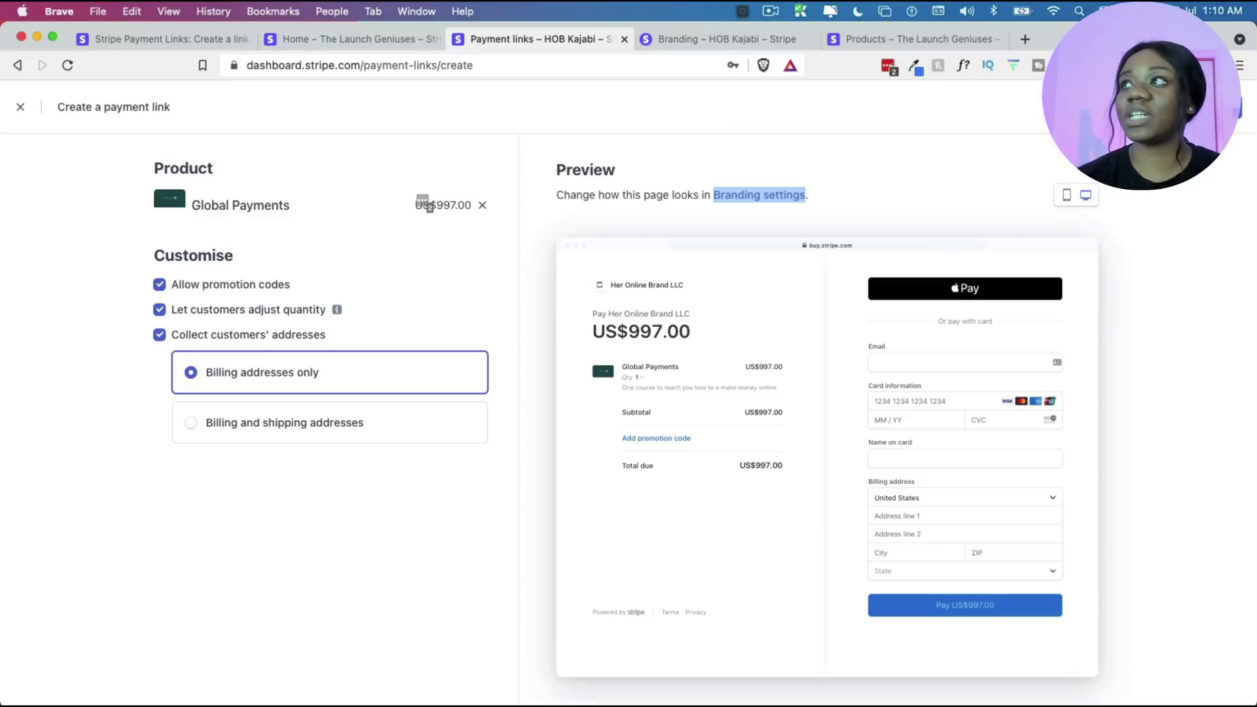
# Create the payment link for Global Payments and copy its URL.
pyautogui.click(1218, 106)
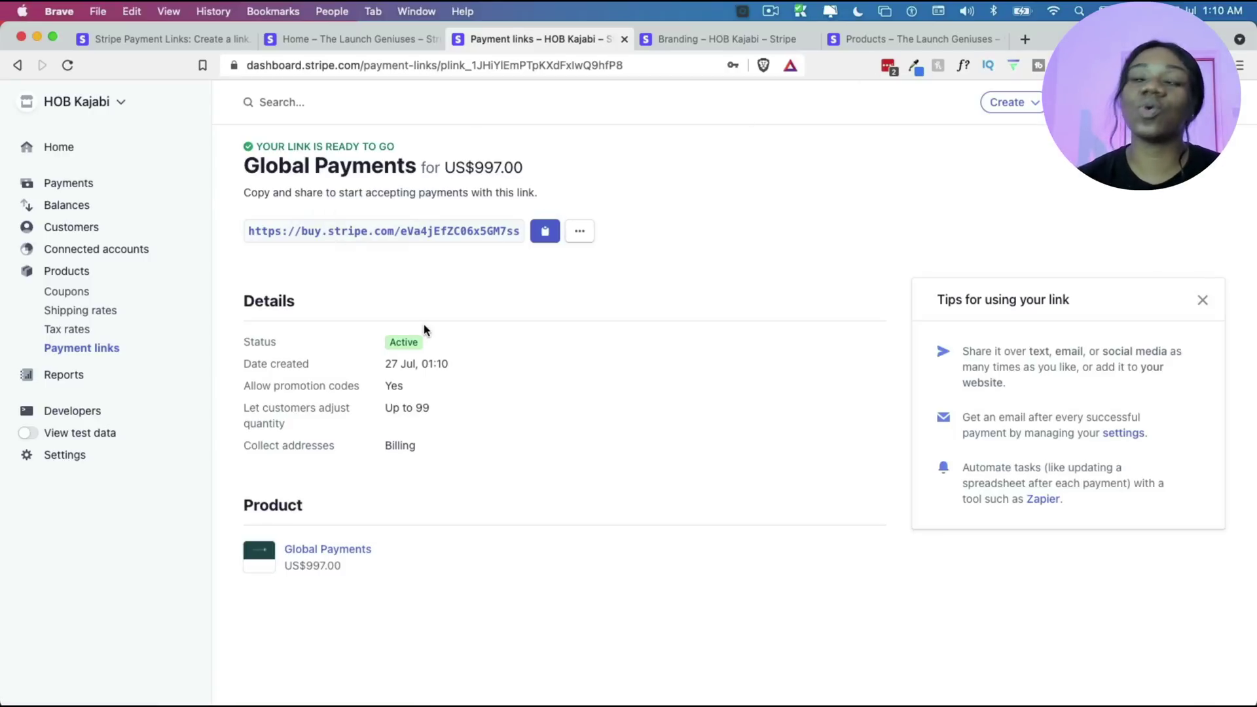
pyautogui.click(550, 236)
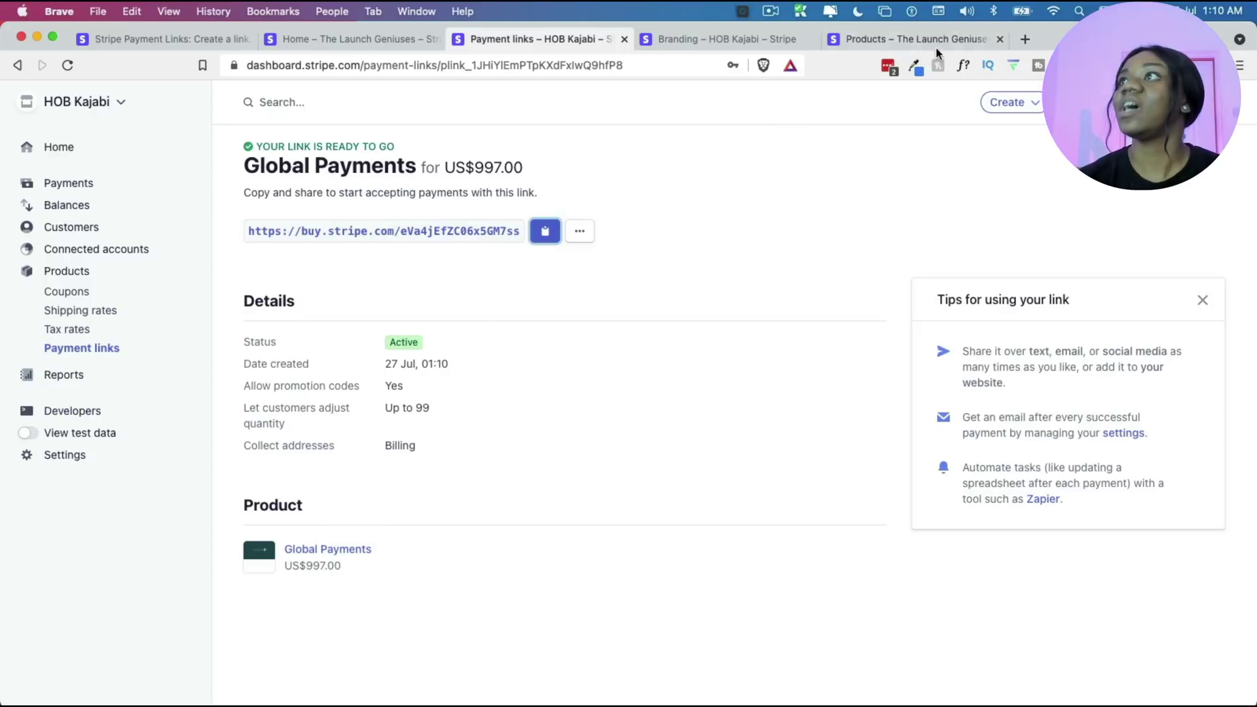
# Open the copied payment link in a new browser tab and enable saving information to pay faster next time.
pyautogui.click(1025, 40)
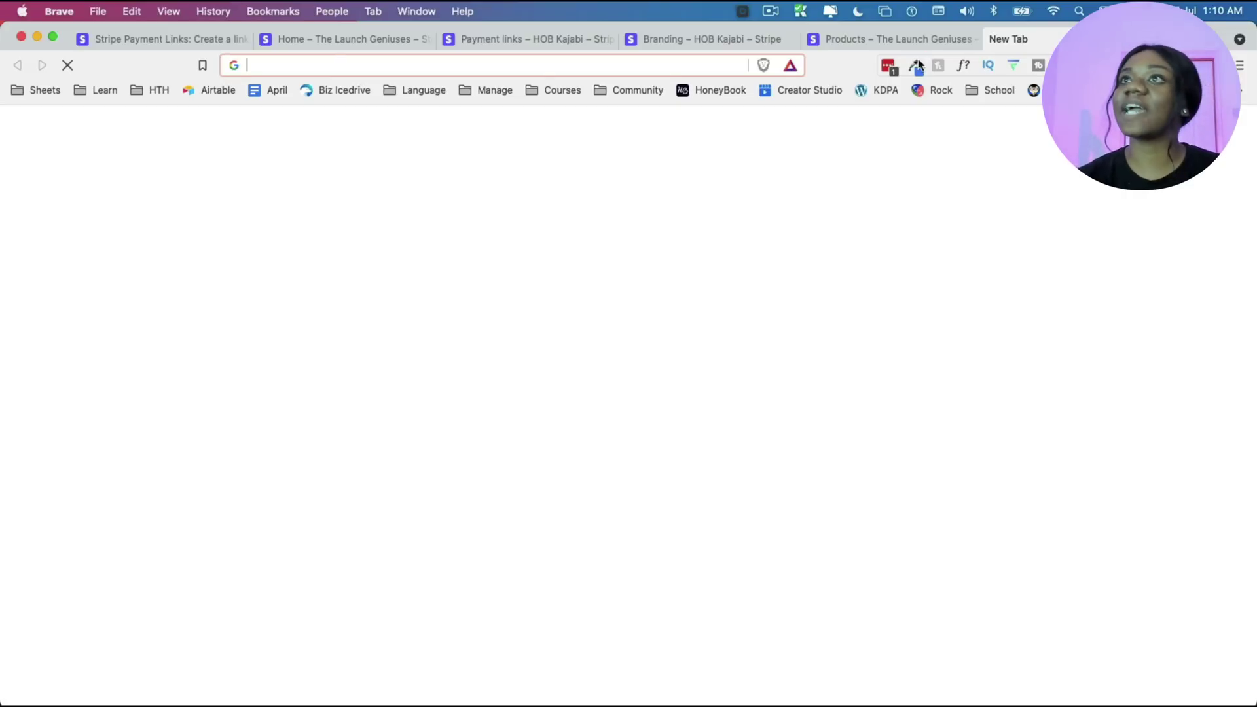
pyautogui.press('super+v')
pyautogui.press('Return')
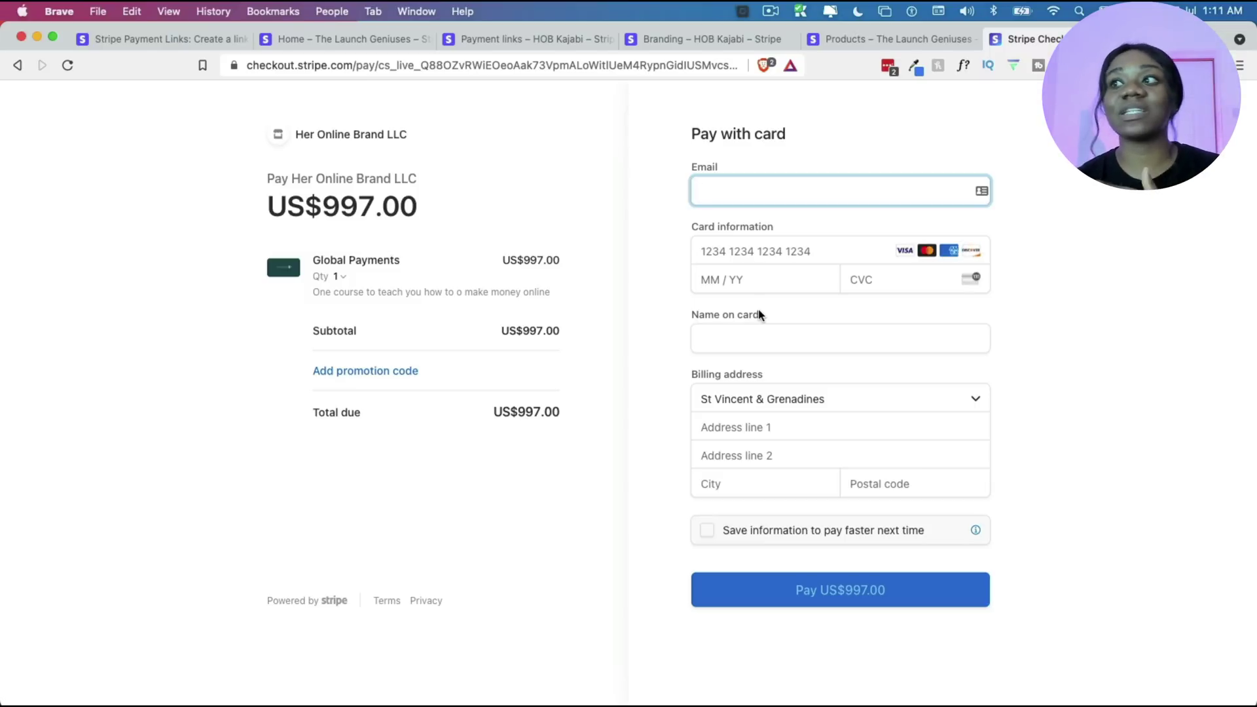
pyautogui.click(745, 537)
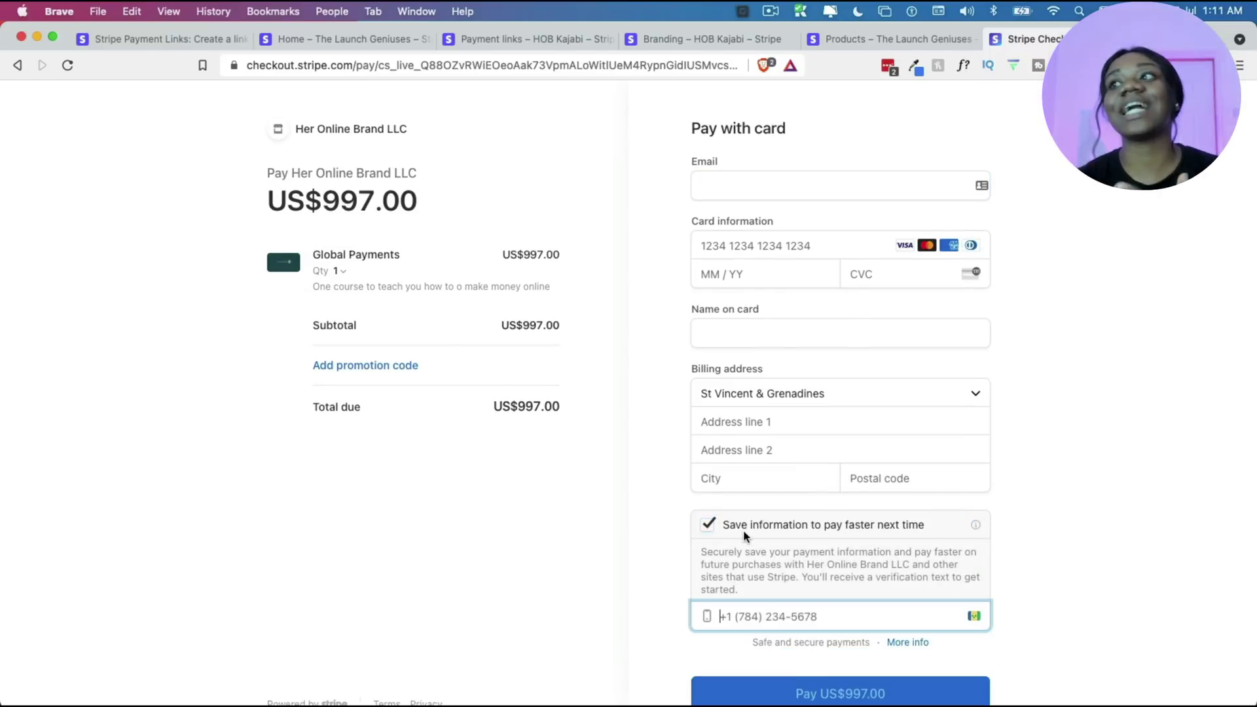
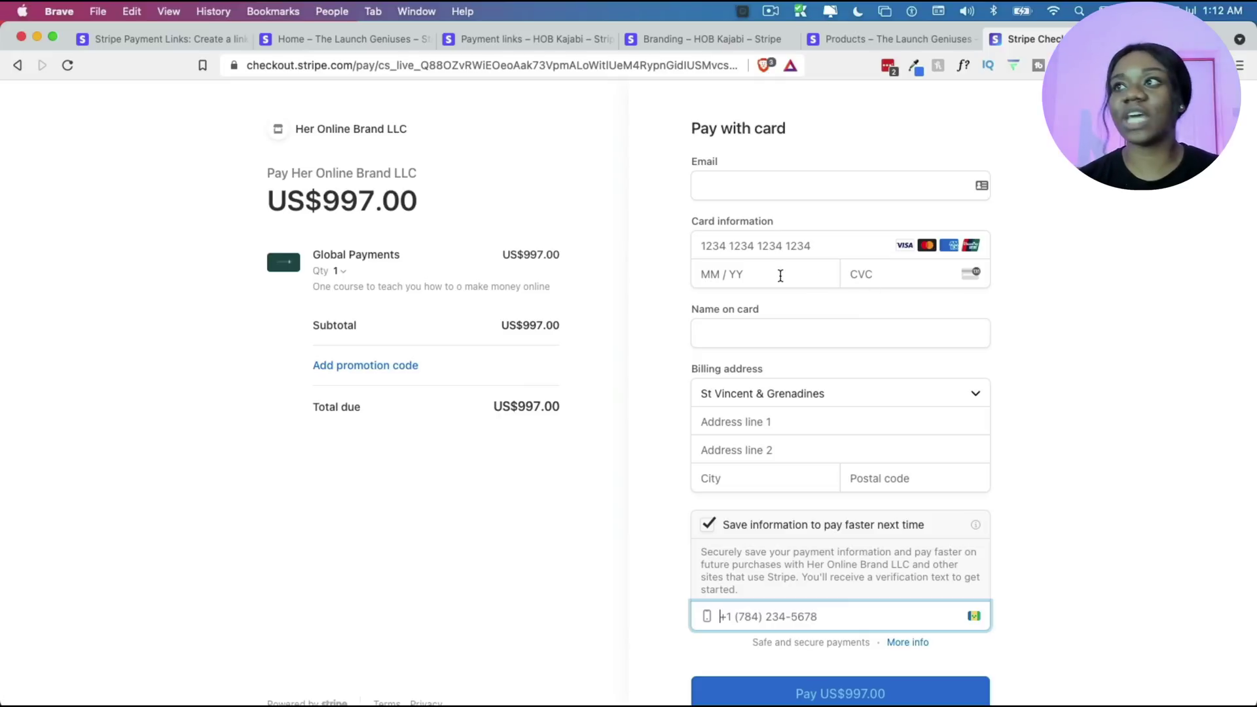
# Switch to the open Branding settings page and set the brand colour to near-white #fbfdfe.
pyautogui.click(718, 41)
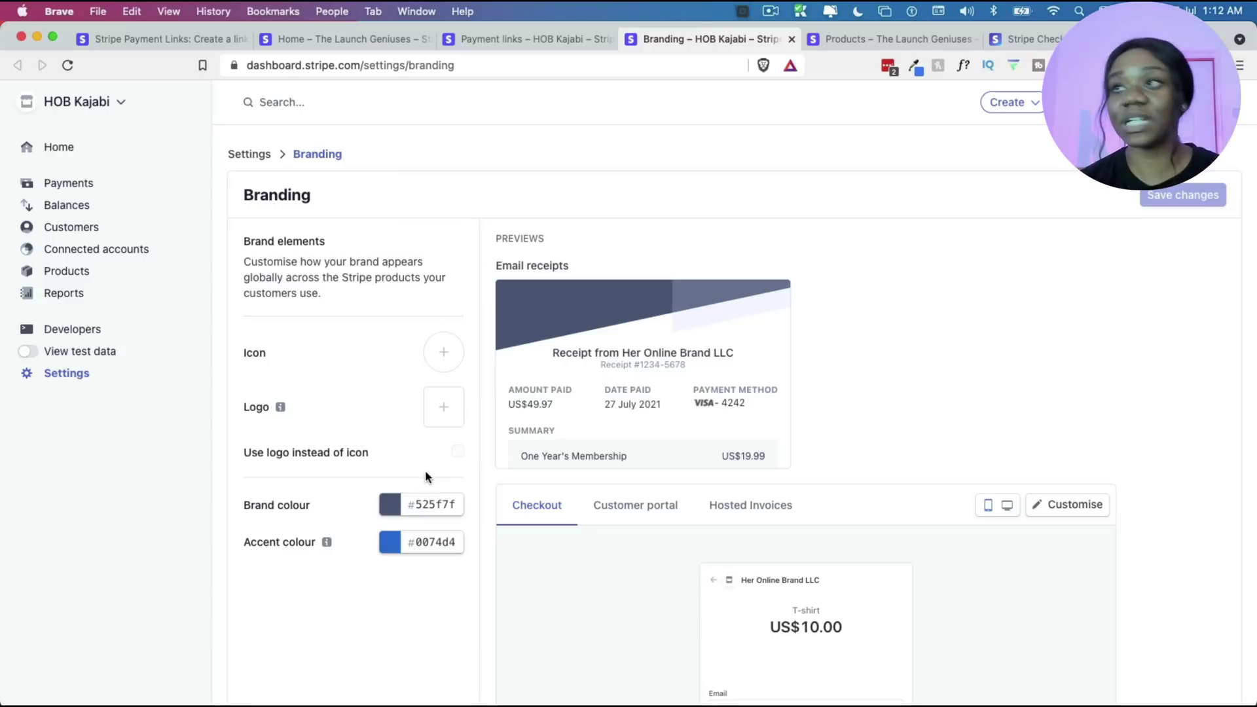
pyautogui.scroll(-2, 565, 352)
pyautogui.scroll(-2, 564, 355)
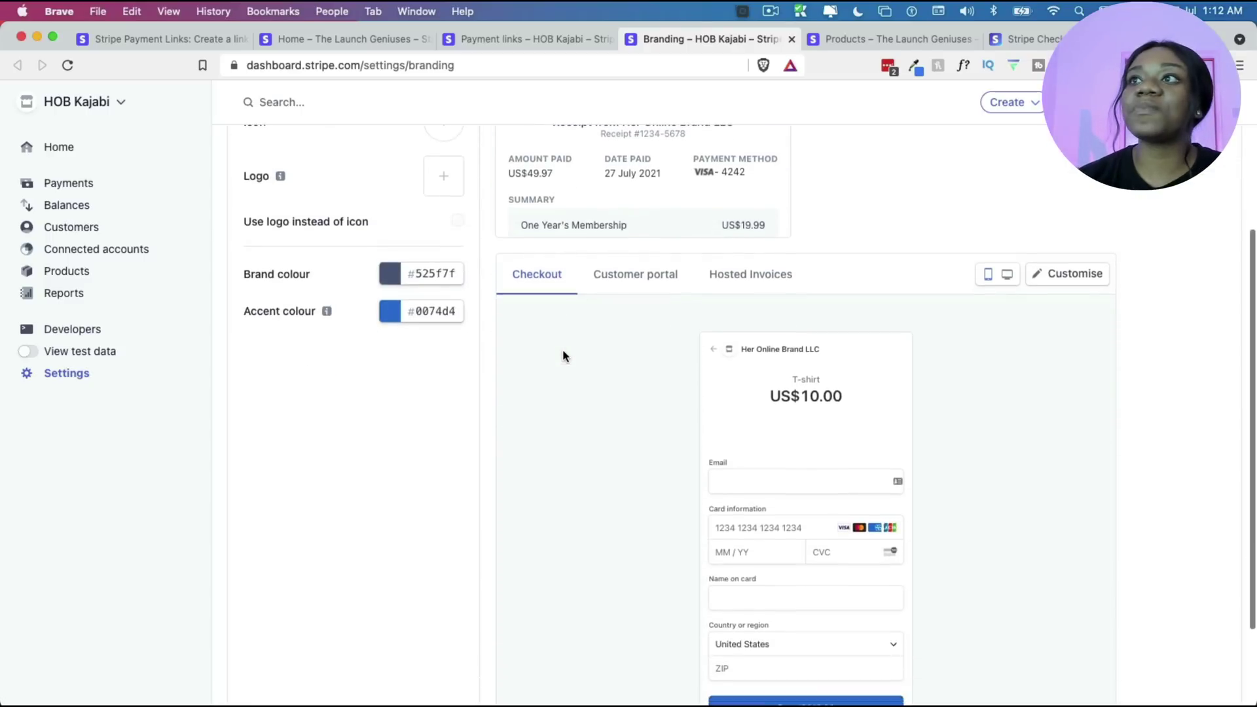
pyautogui.scroll(4, 564, 354)
pyautogui.click(390, 488)
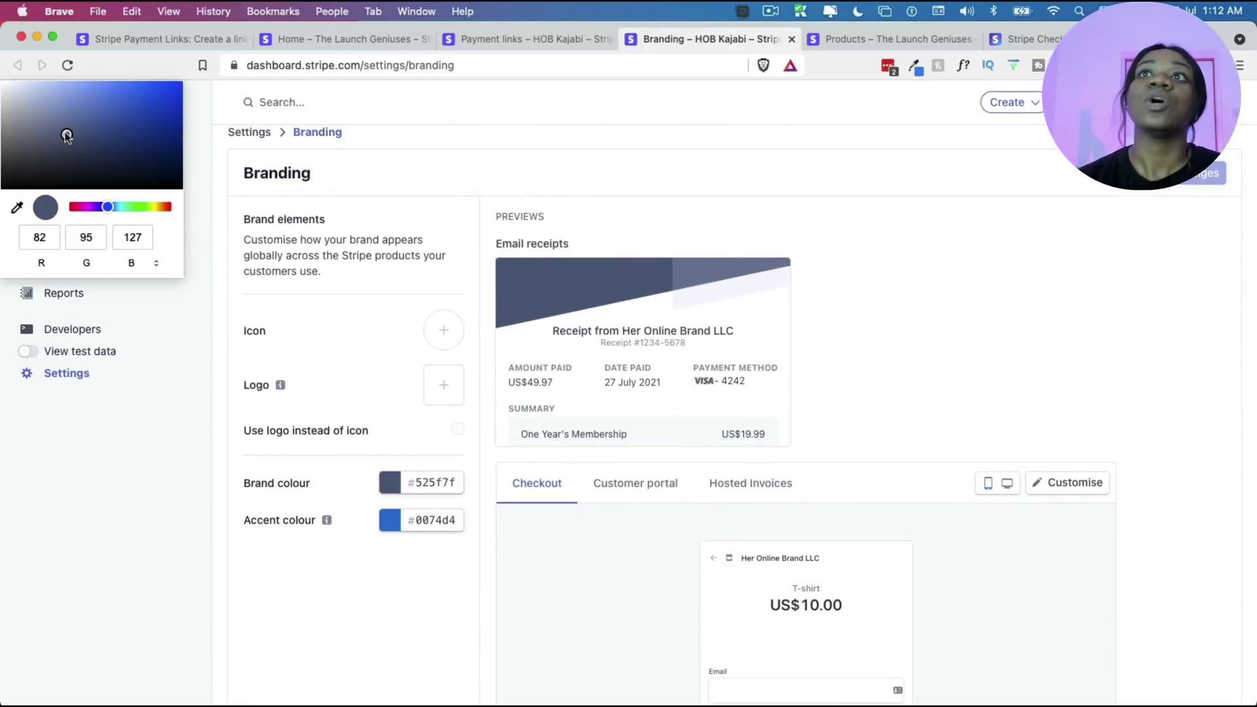
pyautogui.moveTo(67, 136); pyautogui.dragTo(84, 84)
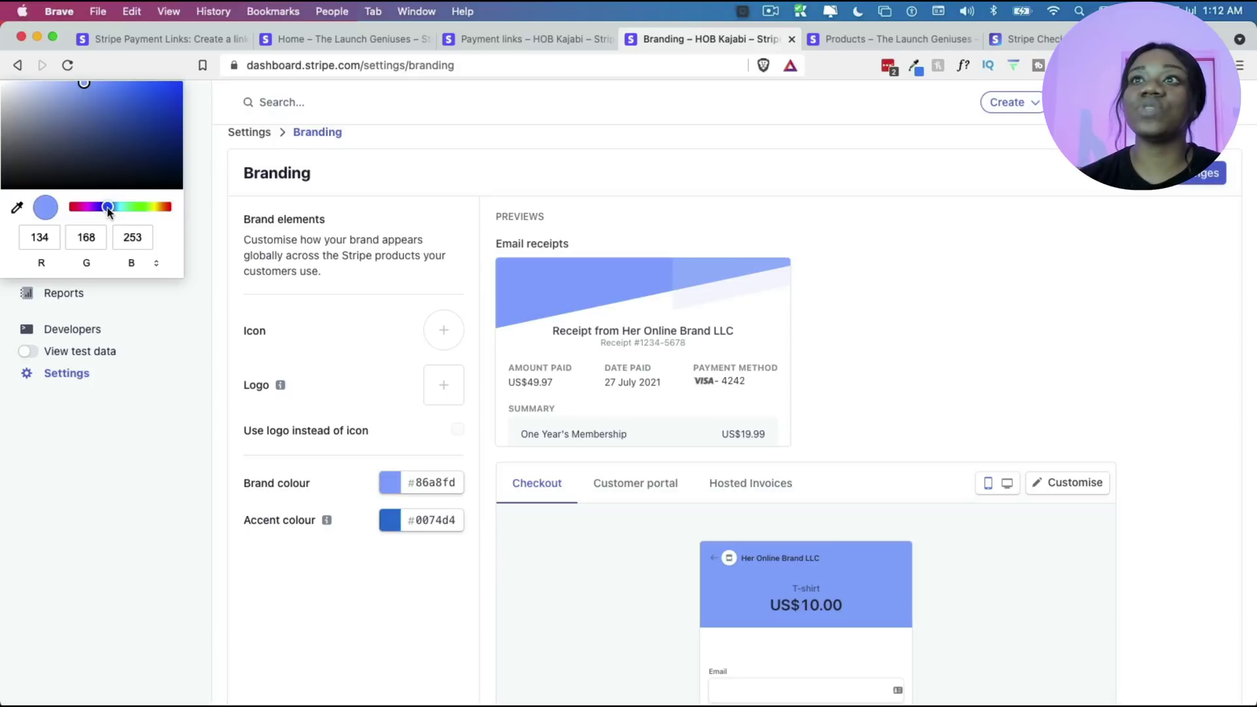
pyautogui.moveTo(109, 210)
pyautogui.mouseDown()
pyautogui.moveTo(134, 212)
pyautogui.moveTo(118, 211)
pyautogui.mouseUp()
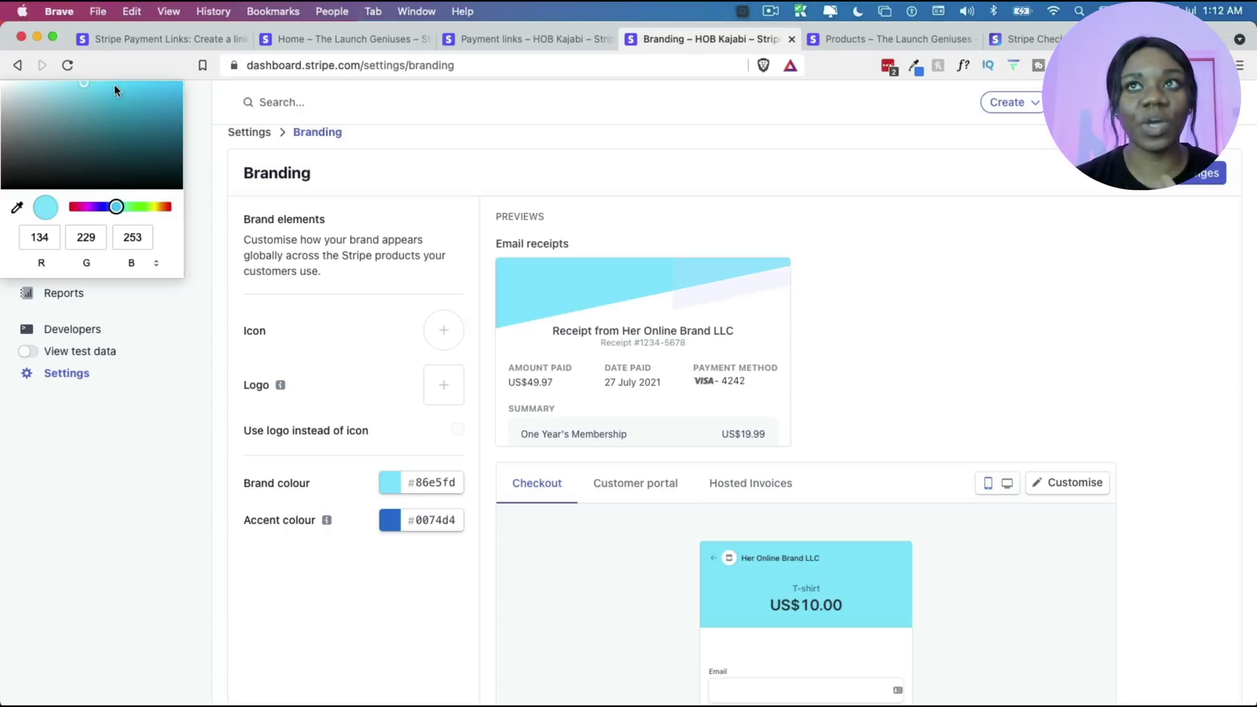
pyautogui.moveTo(85, 80); pyautogui.dragTo(163, 110)
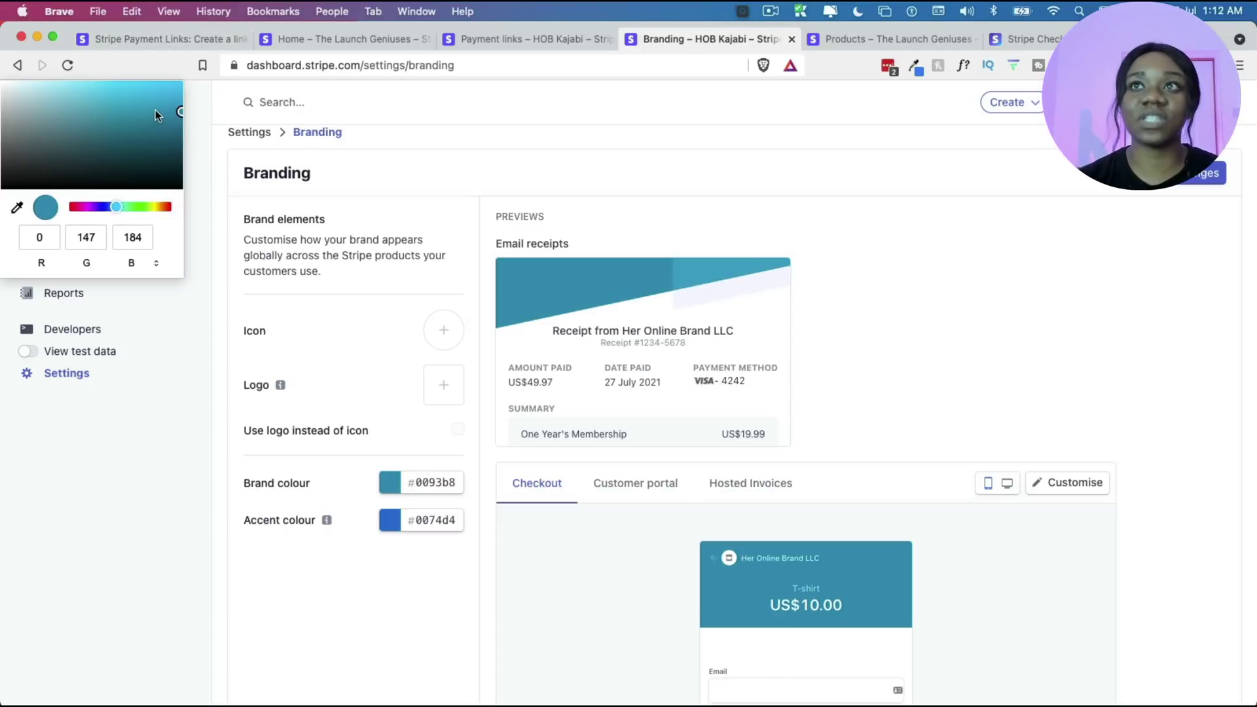
pyautogui.moveTo(47, 118); pyautogui.dragTo(4, 81)
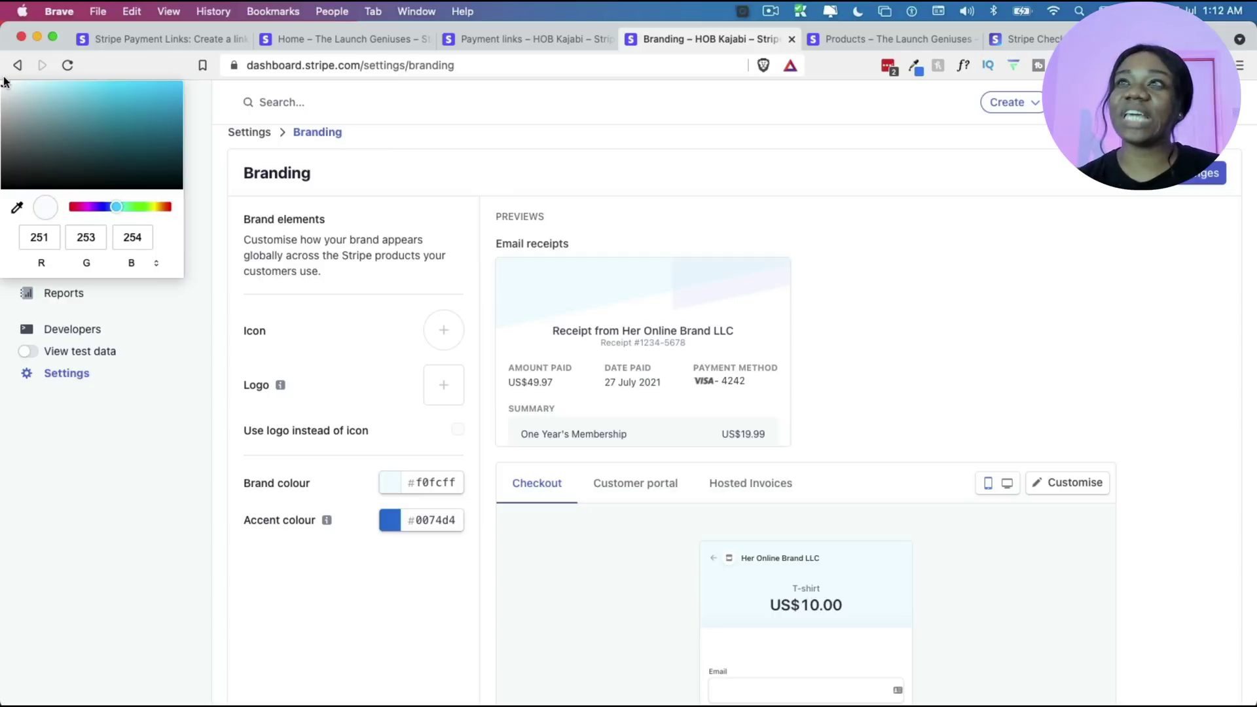
pyautogui.click(4, 78)
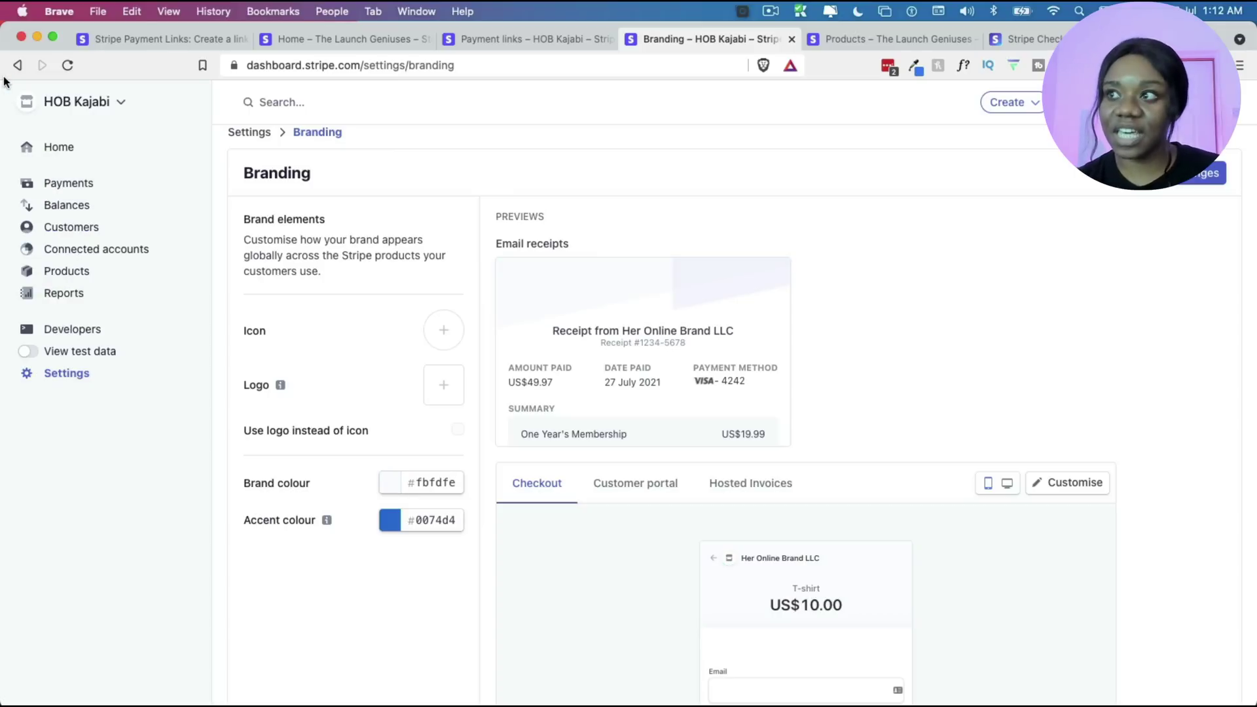
# Set the accent colour to green #3d9325 and check it in the Checkout preview.
pyautogui.click(393, 521)
pyautogui.click(414, 401)
pyautogui.scroll(-3, 414, 401)
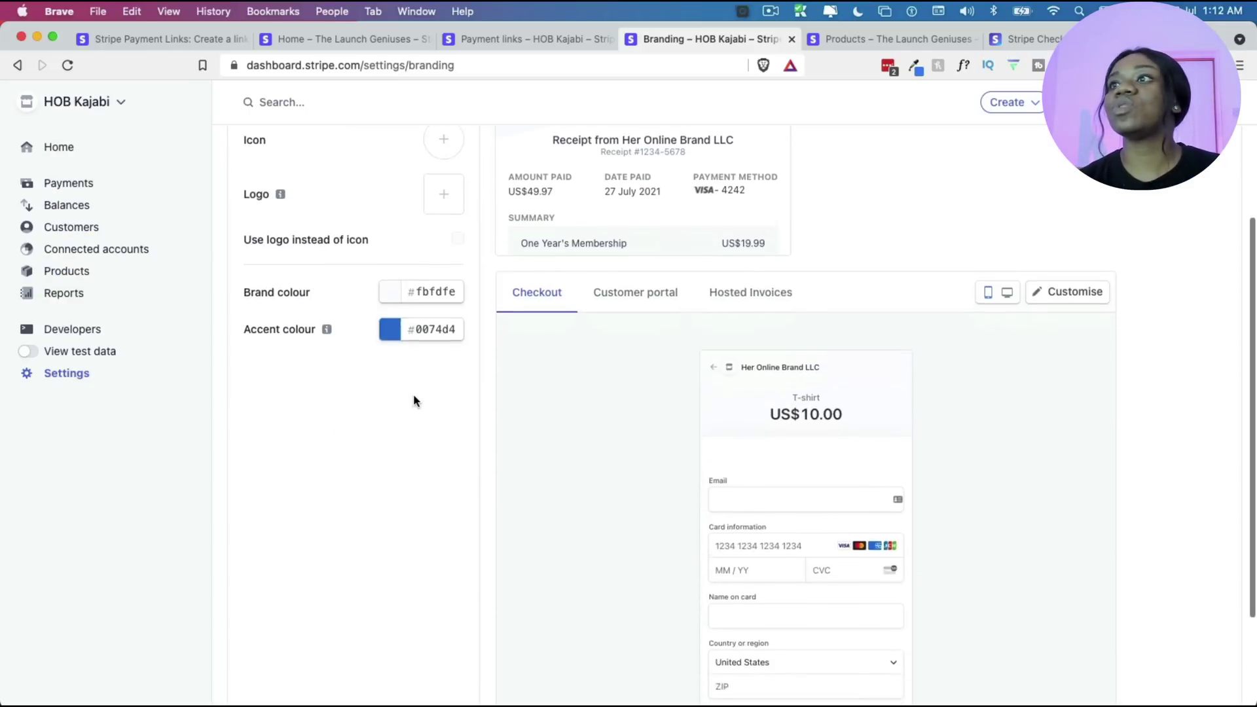
pyautogui.scroll(-2, 414, 400)
pyautogui.scroll(5, 442, 419)
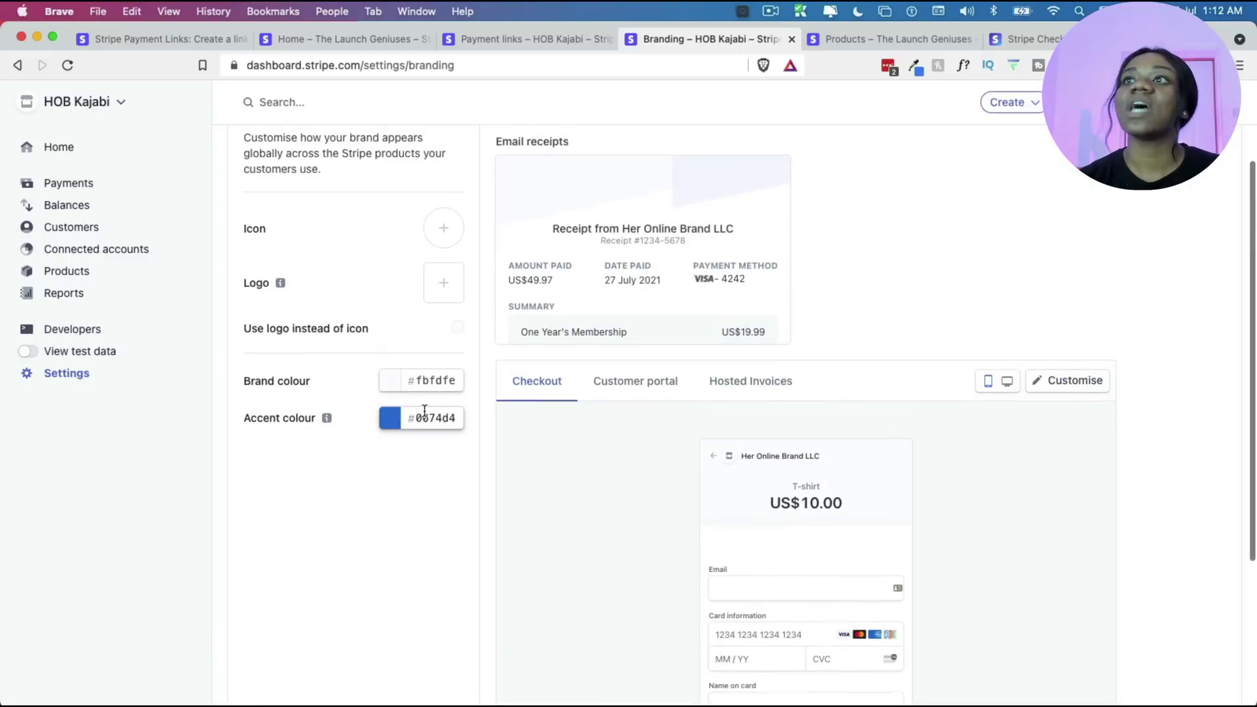
pyautogui.click(424, 410)
pyautogui.click(390, 417)
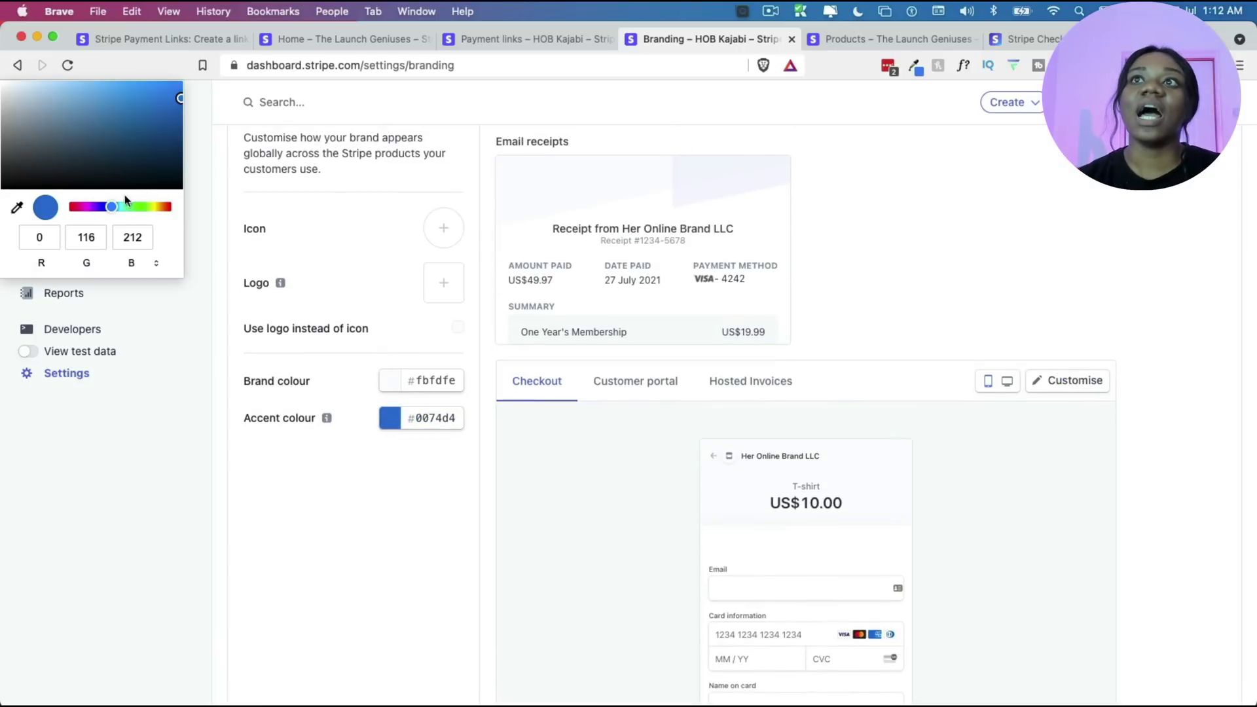
pyautogui.moveTo(112, 207); pyautogui.dragTo(135, 122)
pyautogui.click(485, 533)
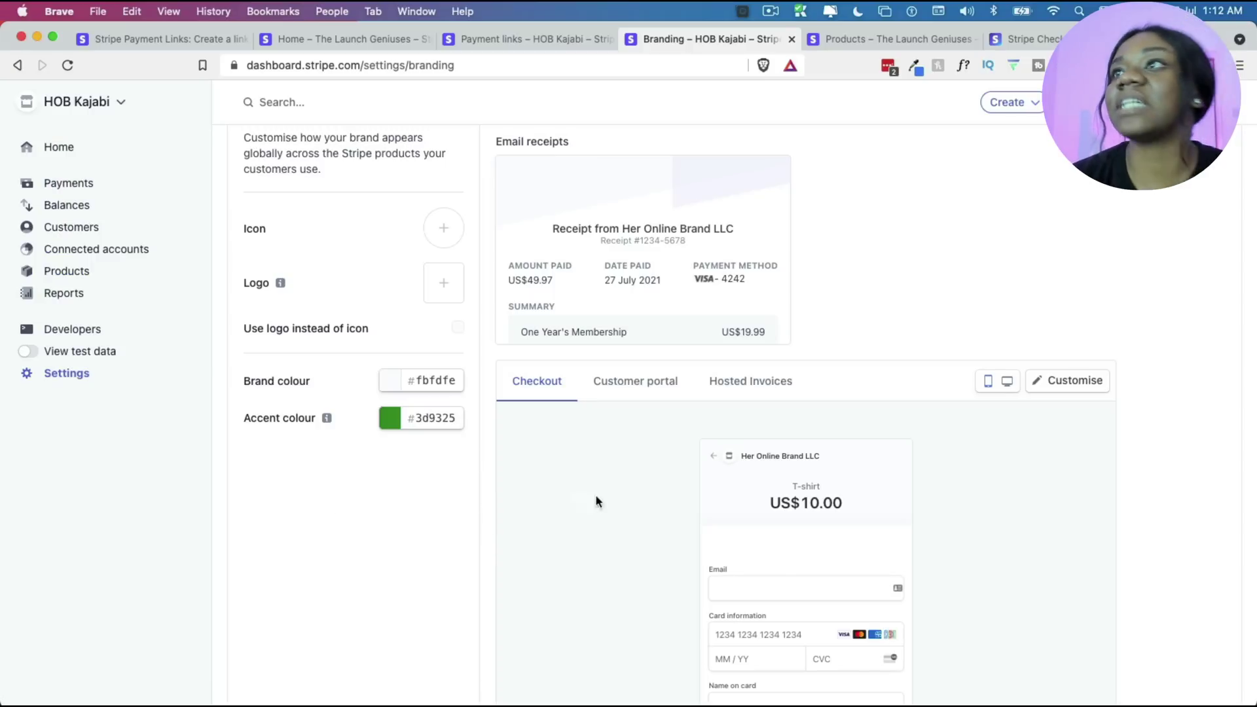
pyautogui.scroll(-5, 596, 502)
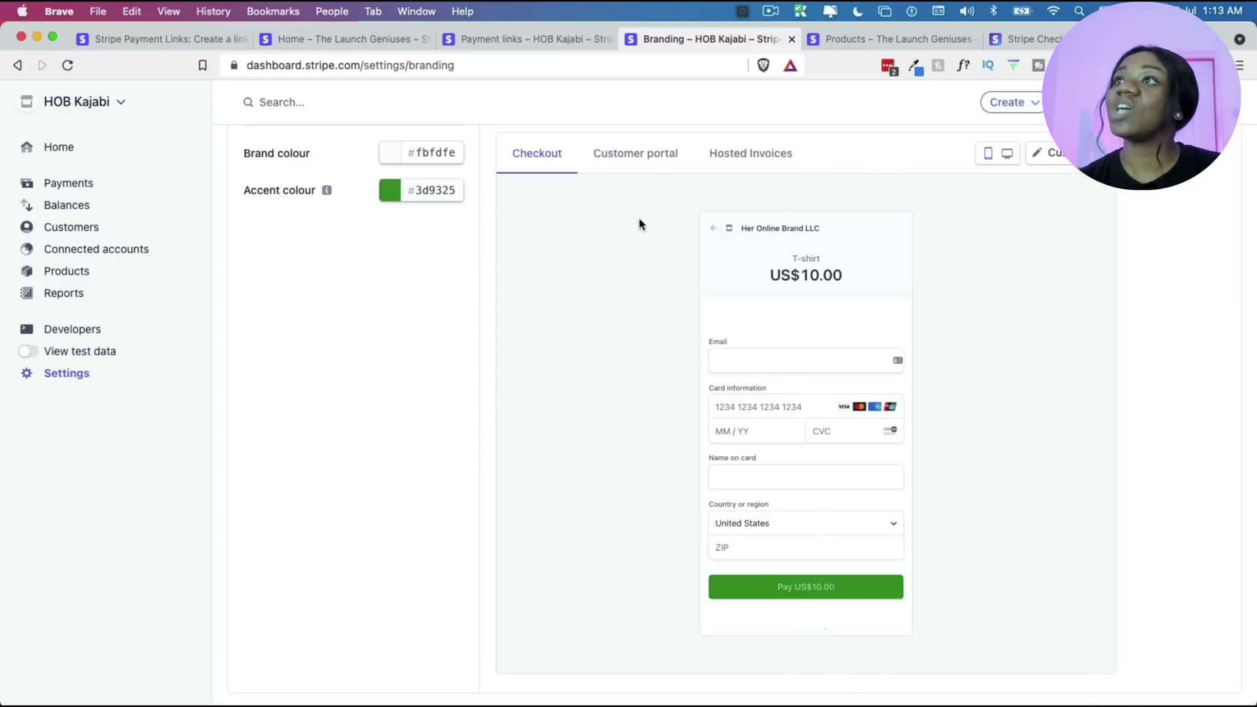
# Preview the branding on the Customer portal and Hosted Invoices, and save the branding changes.
pyautogui.click(673, 155)
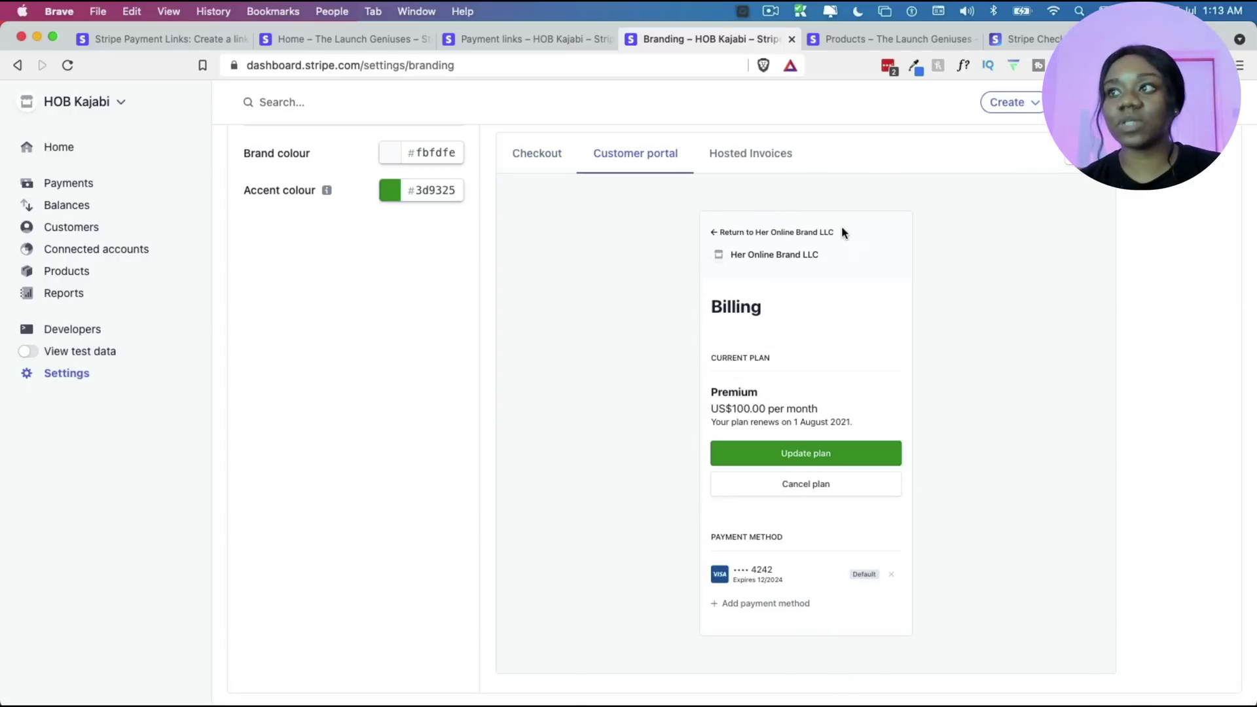
pyautogui.click(720, 151)
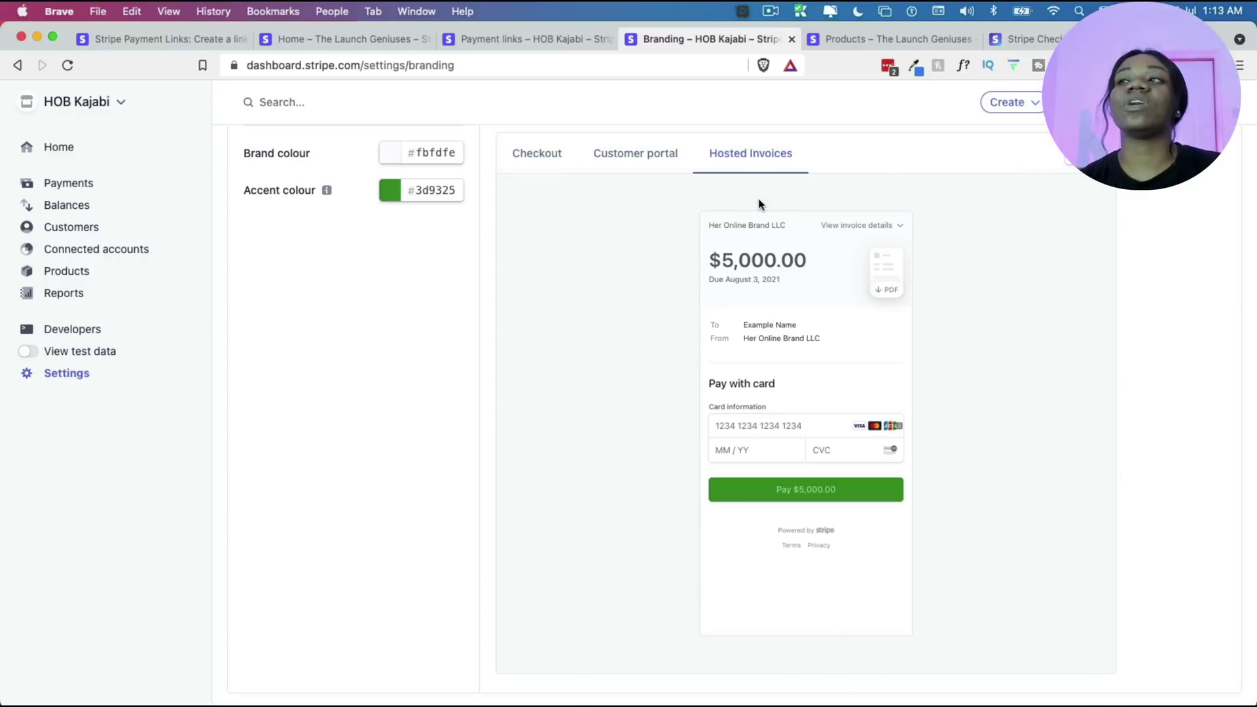
pyautogui.scroll(1, 511, 337)
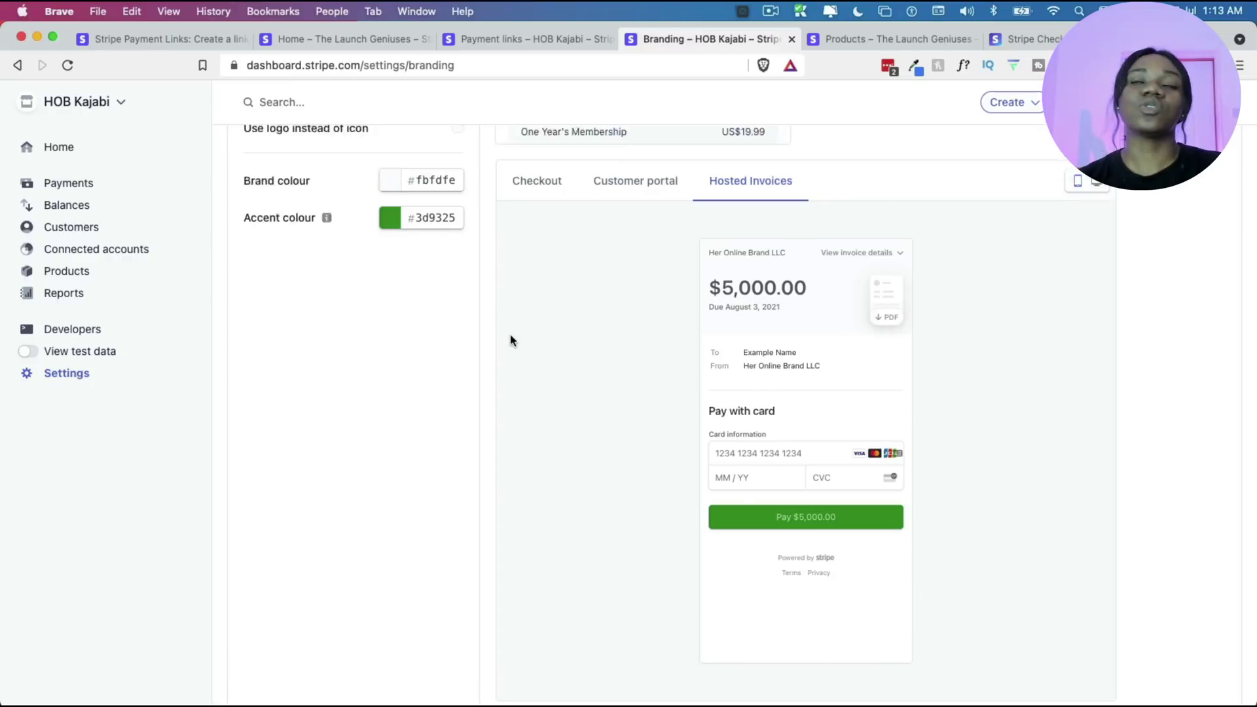
pyautogui.scroll(5, 509, 335)
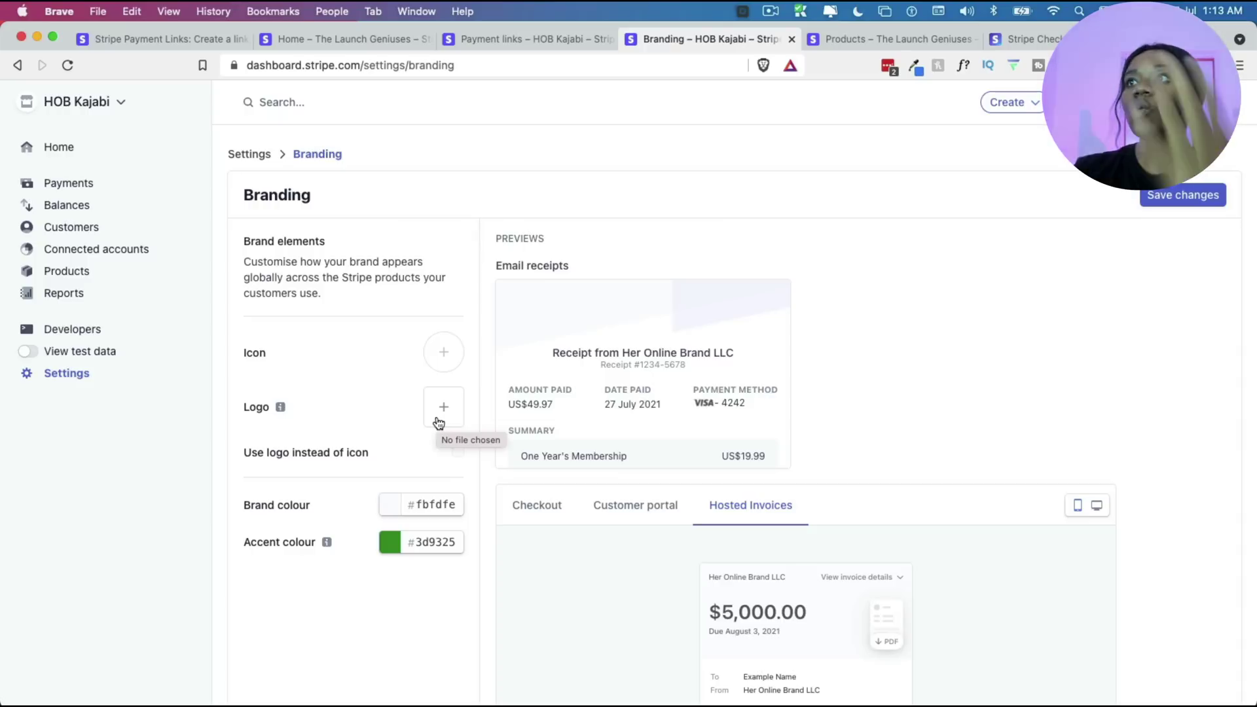
pyautogui.click(1201, 195)
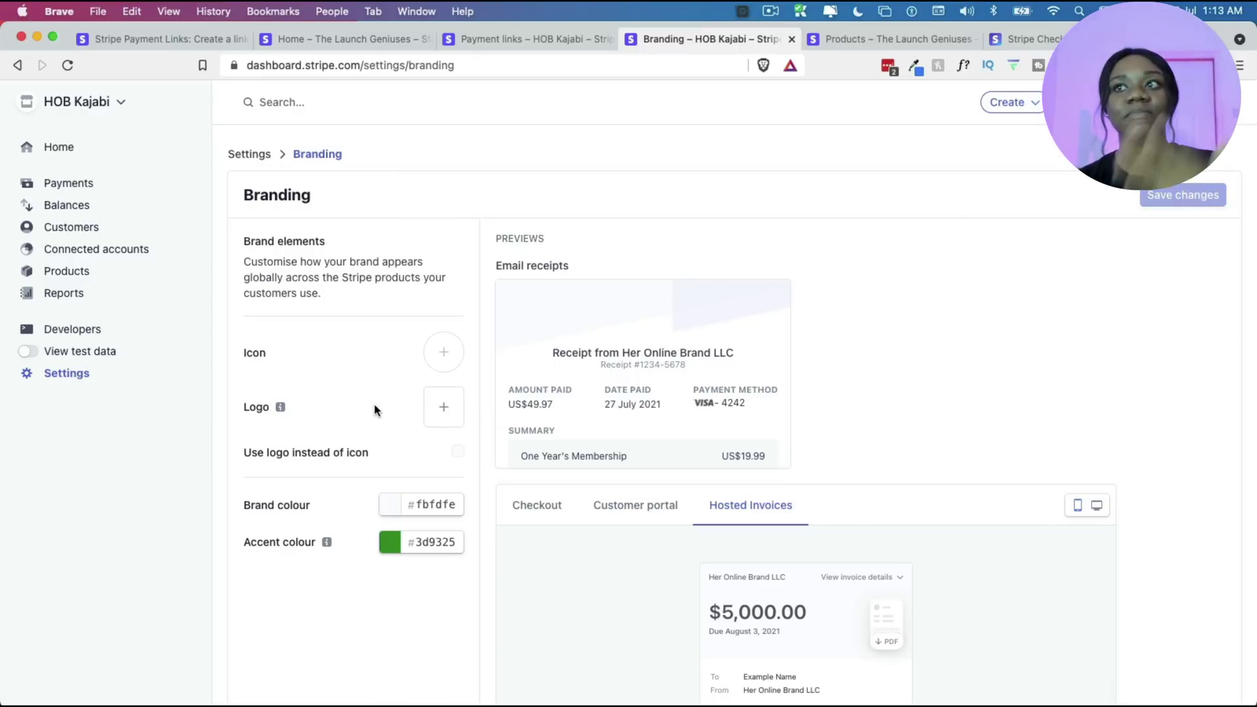
# Switch to the open Global Payments checkout page and reload it to check the saved brand colours.
pyautogui.moveTo(579, 389)
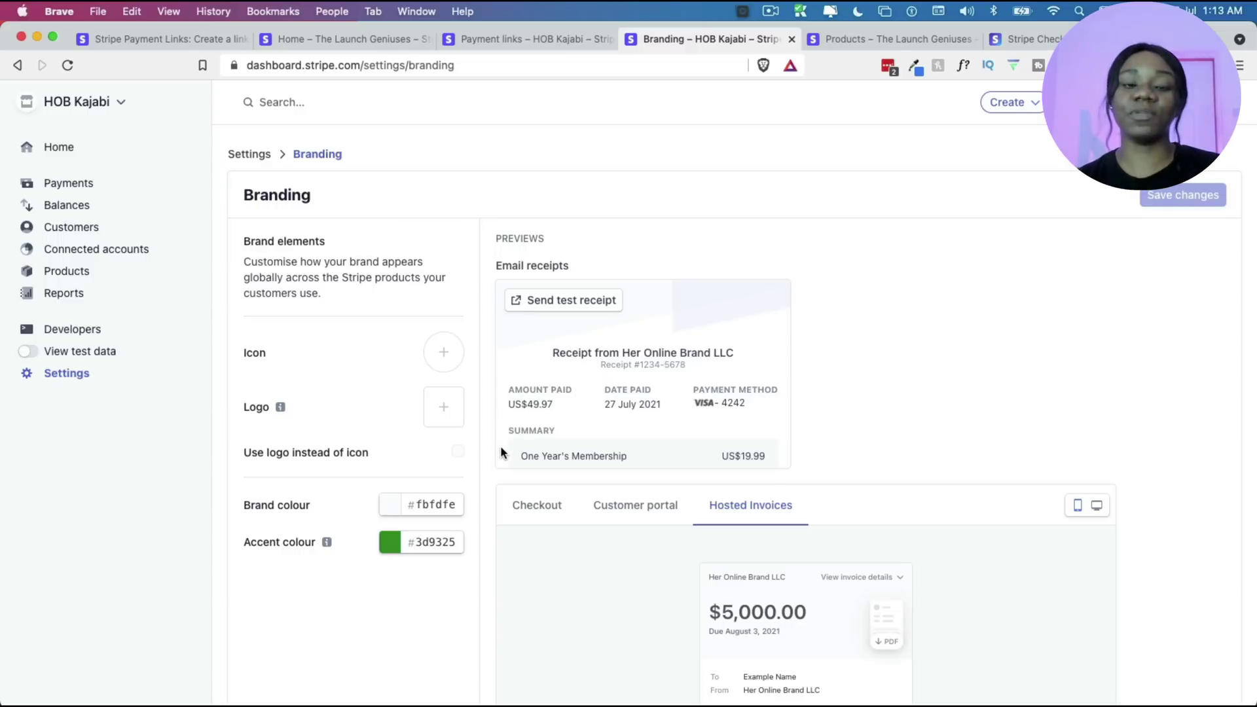
pyautogui.click(1006, 41)
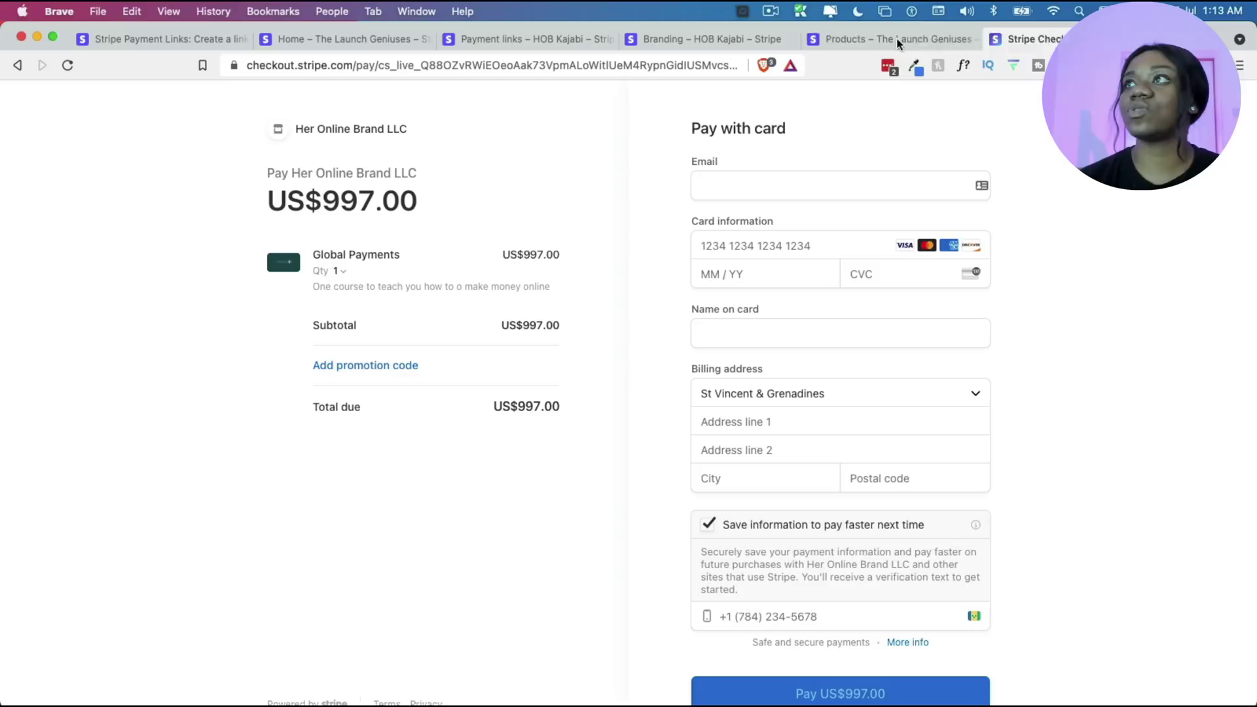
pyautogui.click(69, 68)
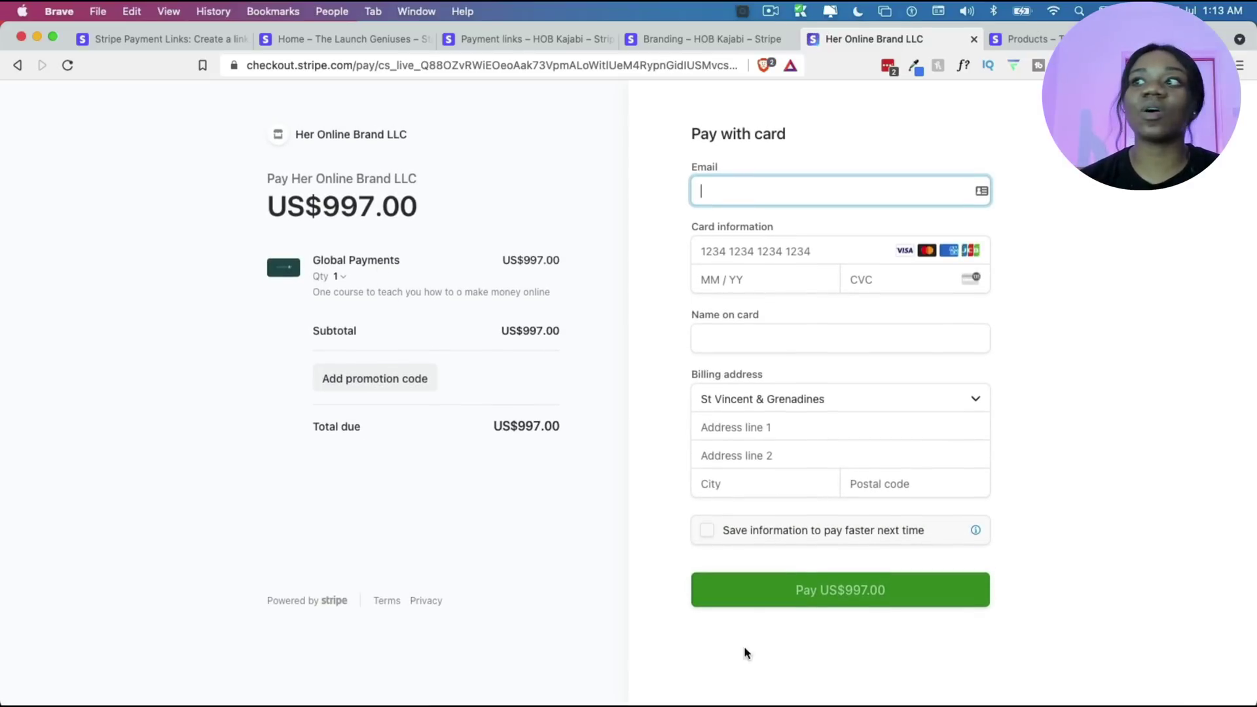
# Open the Emails page from the dashboard's business settings and review the customer email and email domain options.
pyautogui.click(720, 44)
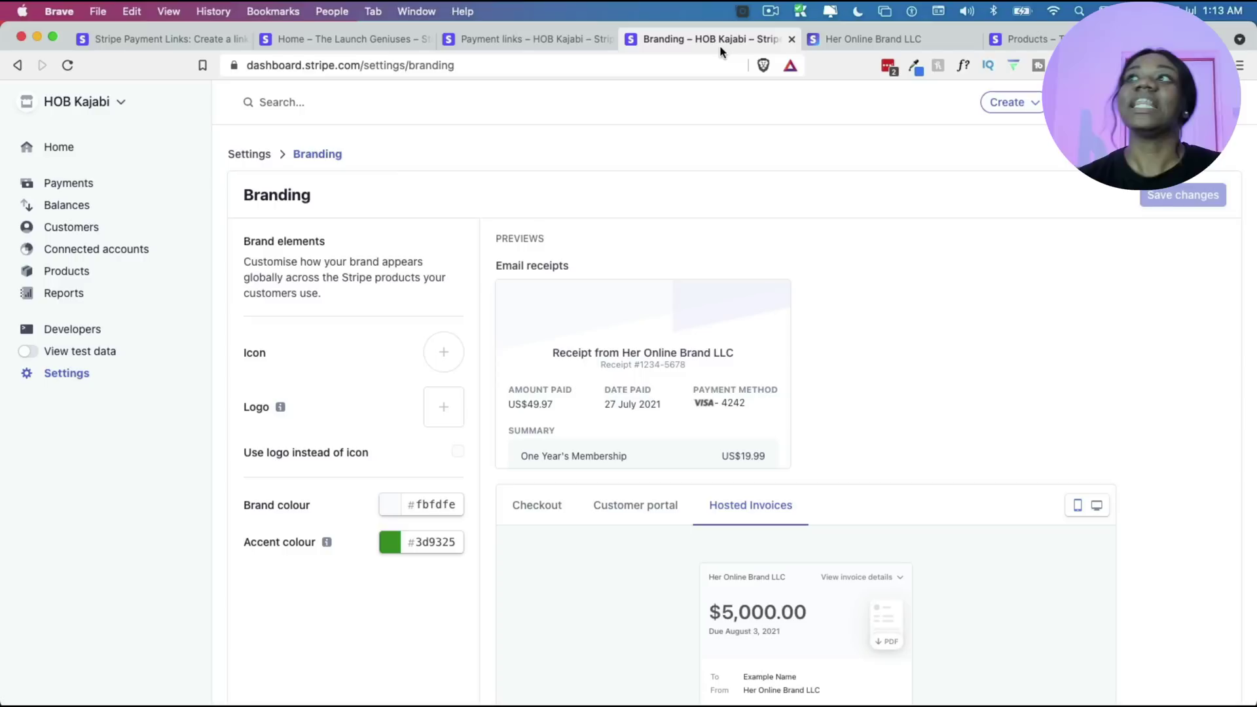
pyautogui.click(77, 373)
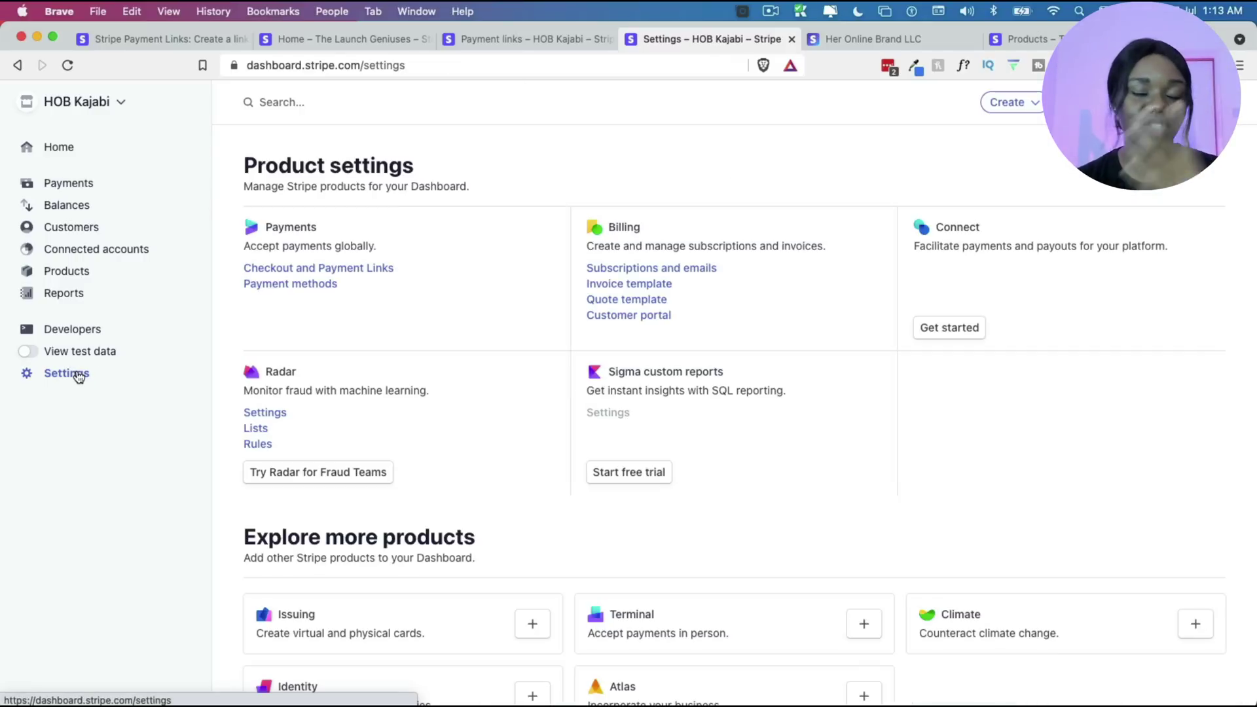
pyautogui.scroll(-2, 402, 499)
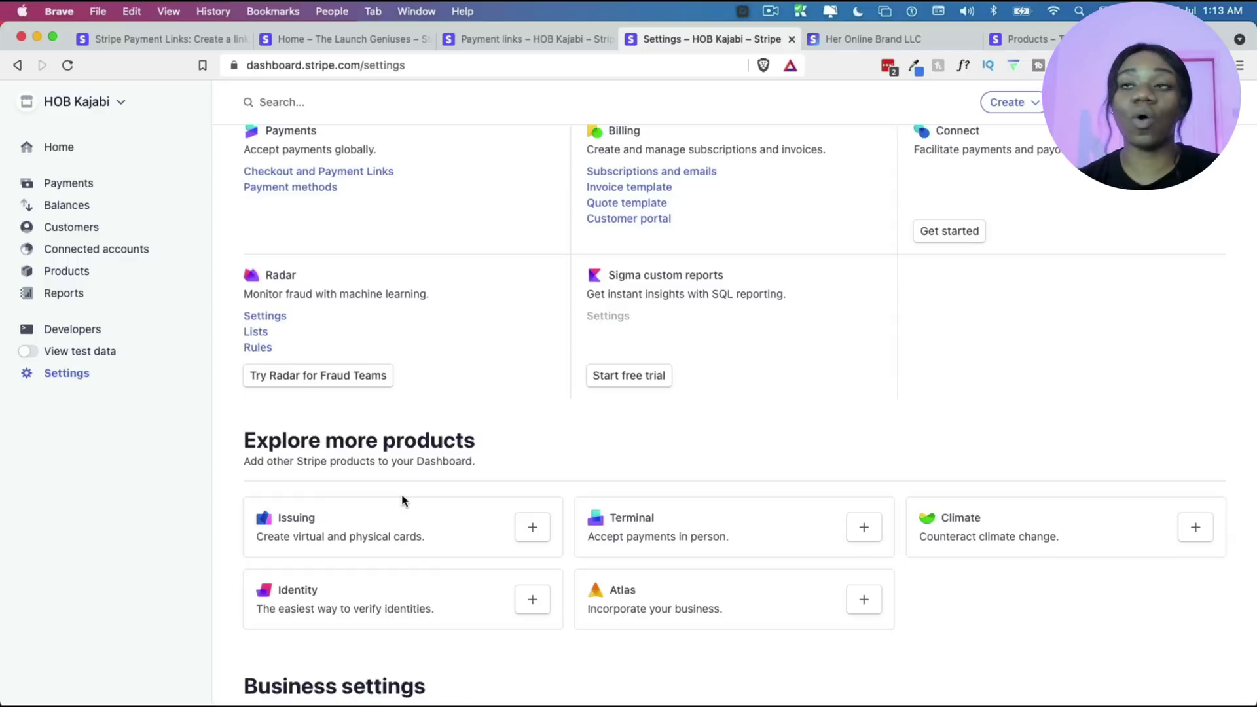
pyautogui.scroll(-5, 402, 500)
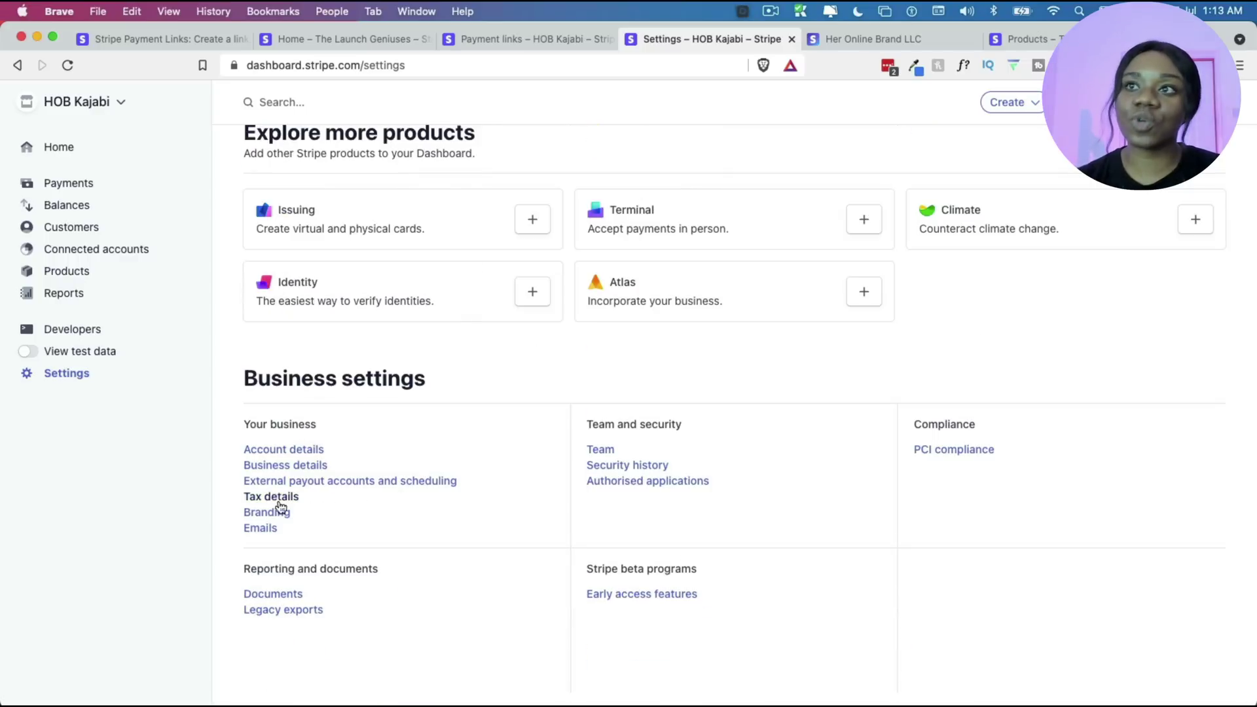
pyautogui.click(264, 528)
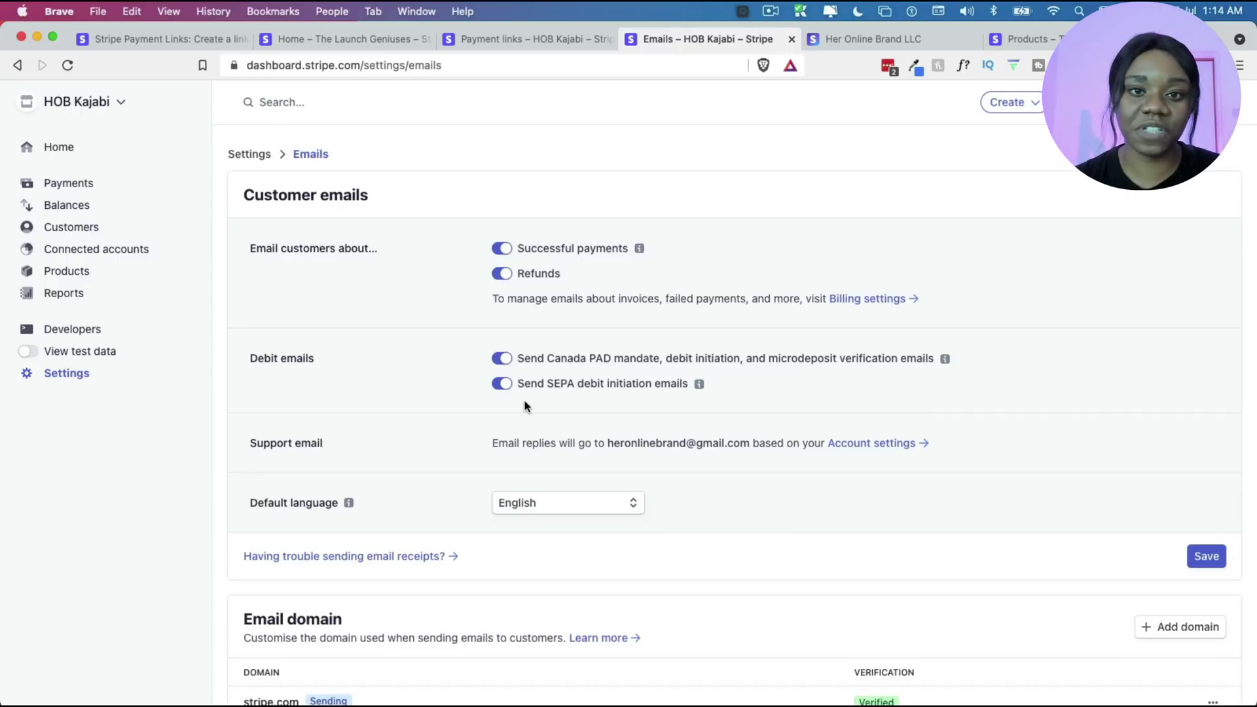
pyautogui.scroll(-1, 524, 406)
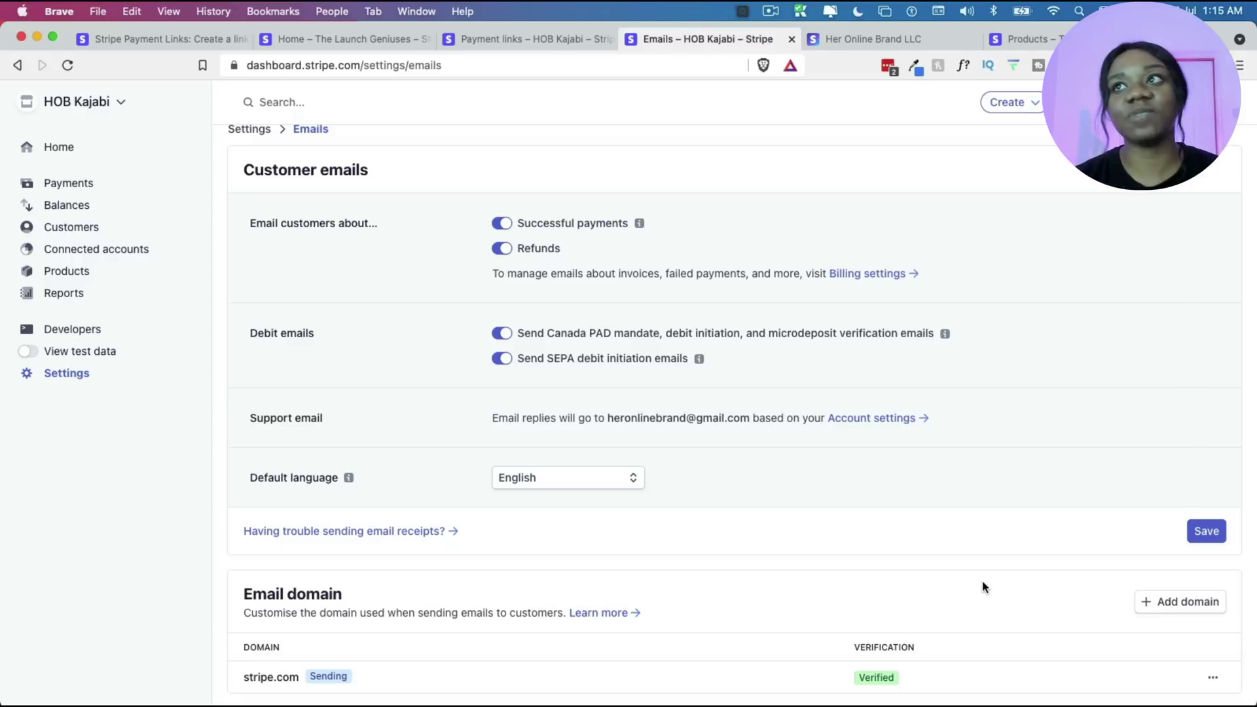
pyautogui.scroll(1, 982, 580)
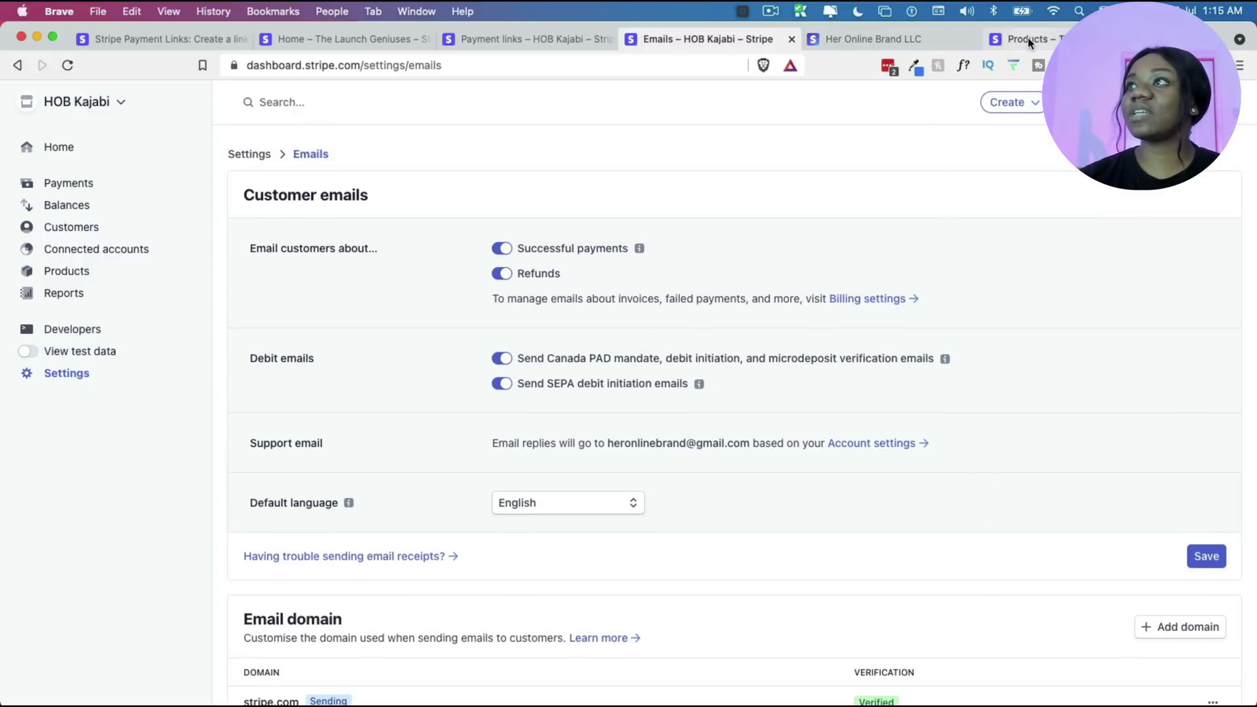
# Go to the list of payment links in the dashboard and deactivate the Global Payments link.
pyautogui.click(907, 38)
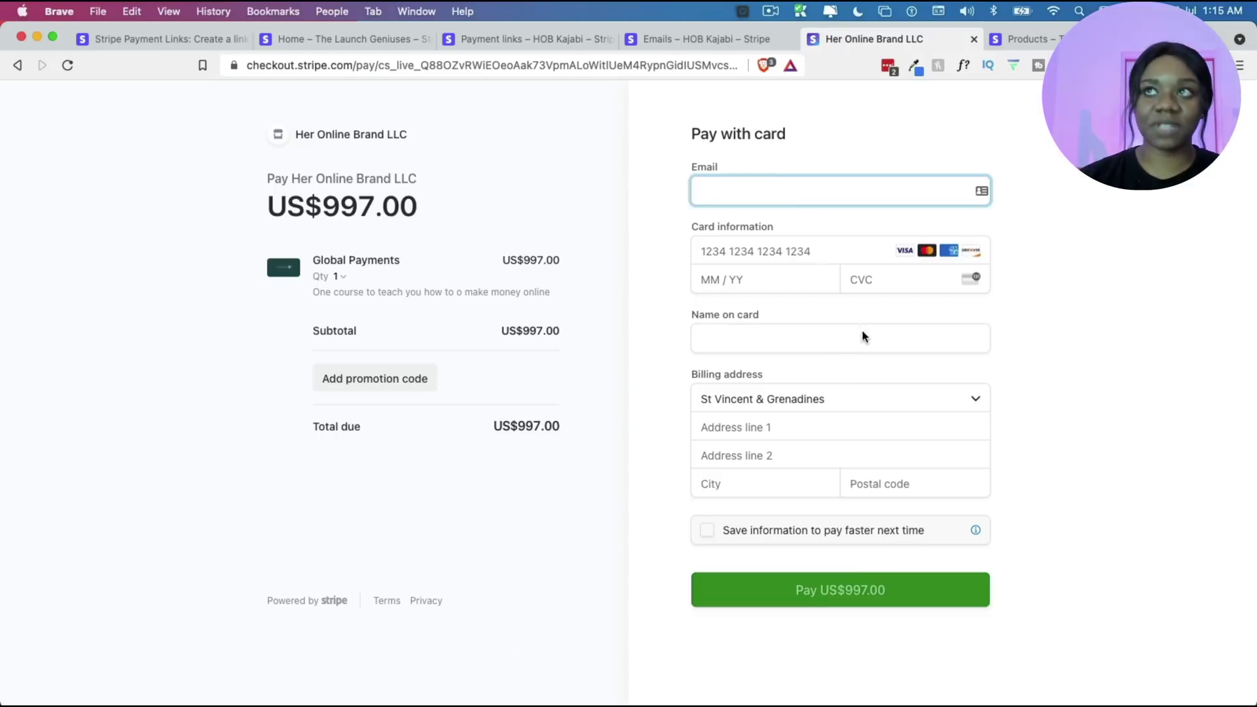
pyautogui.click(576, 43)
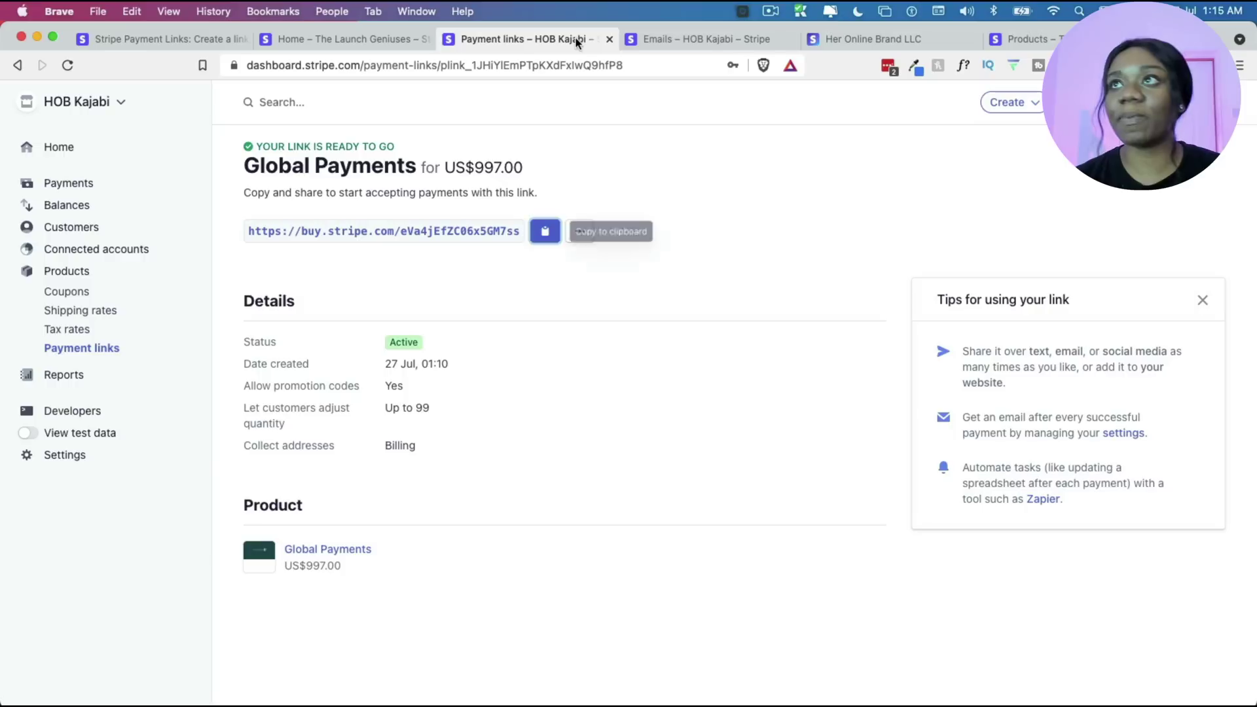
pyautogui.click(71, 350)
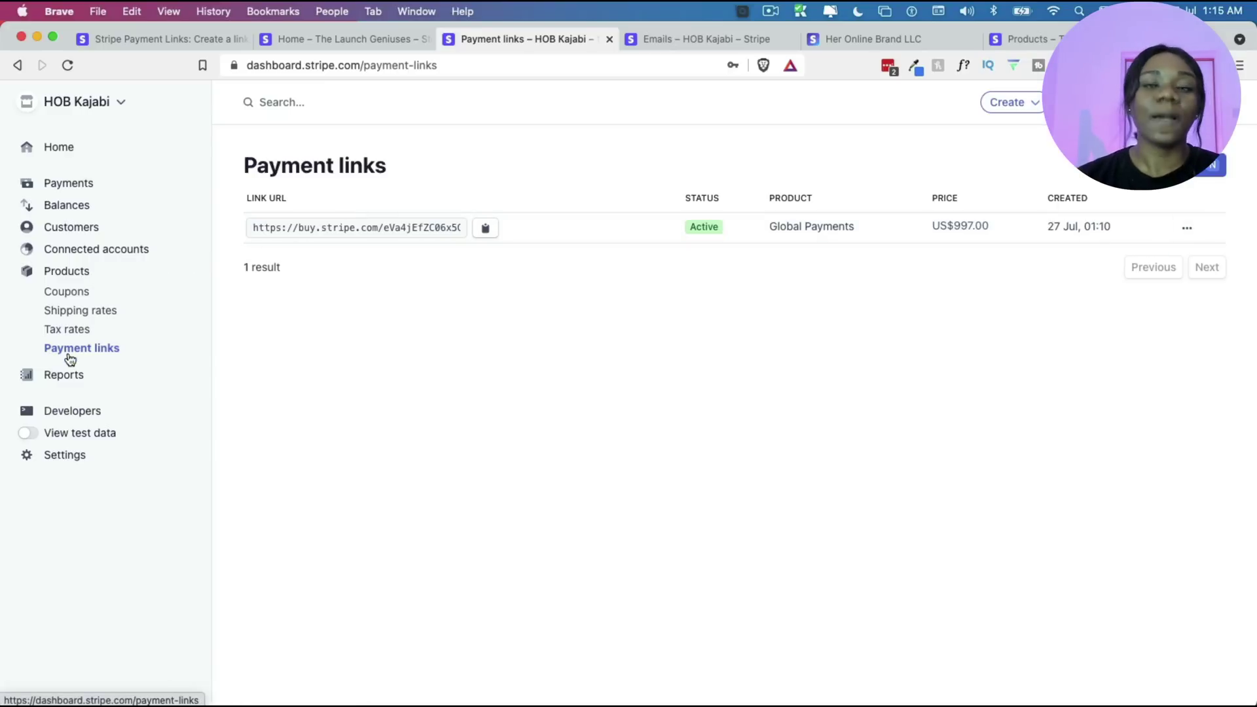
pyautogui.click(1188, 229)
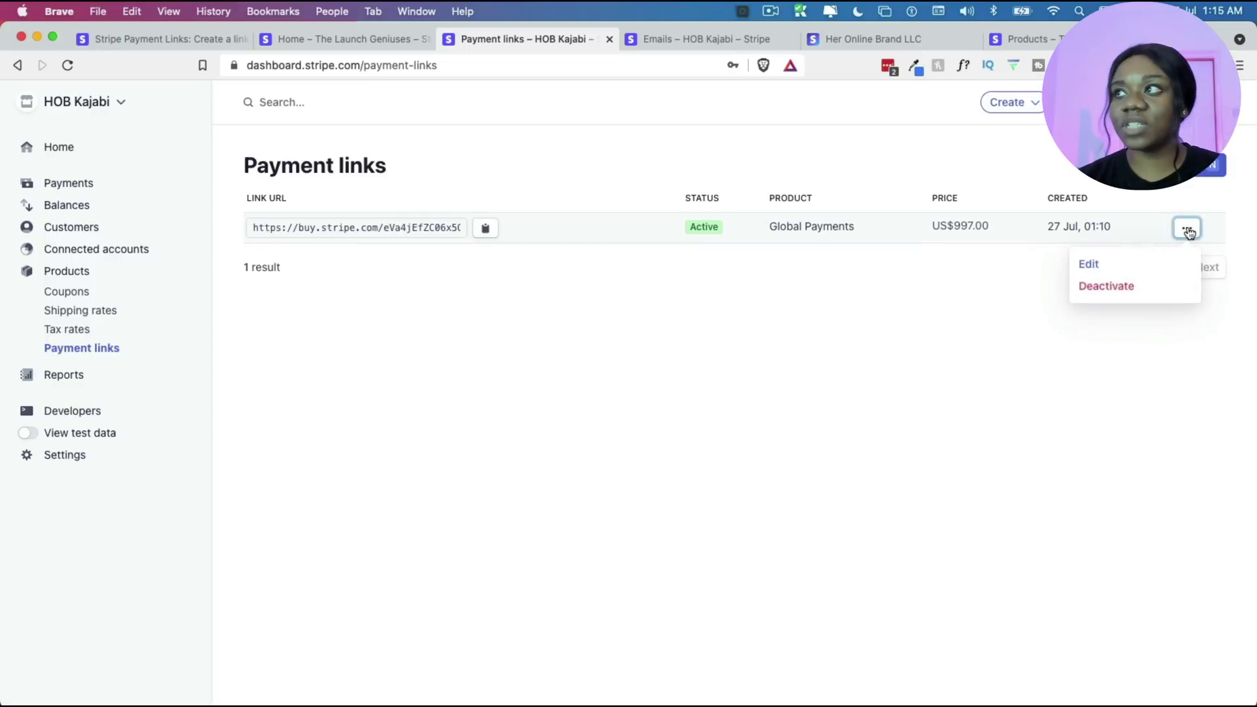
pyautogui.press('Escape')
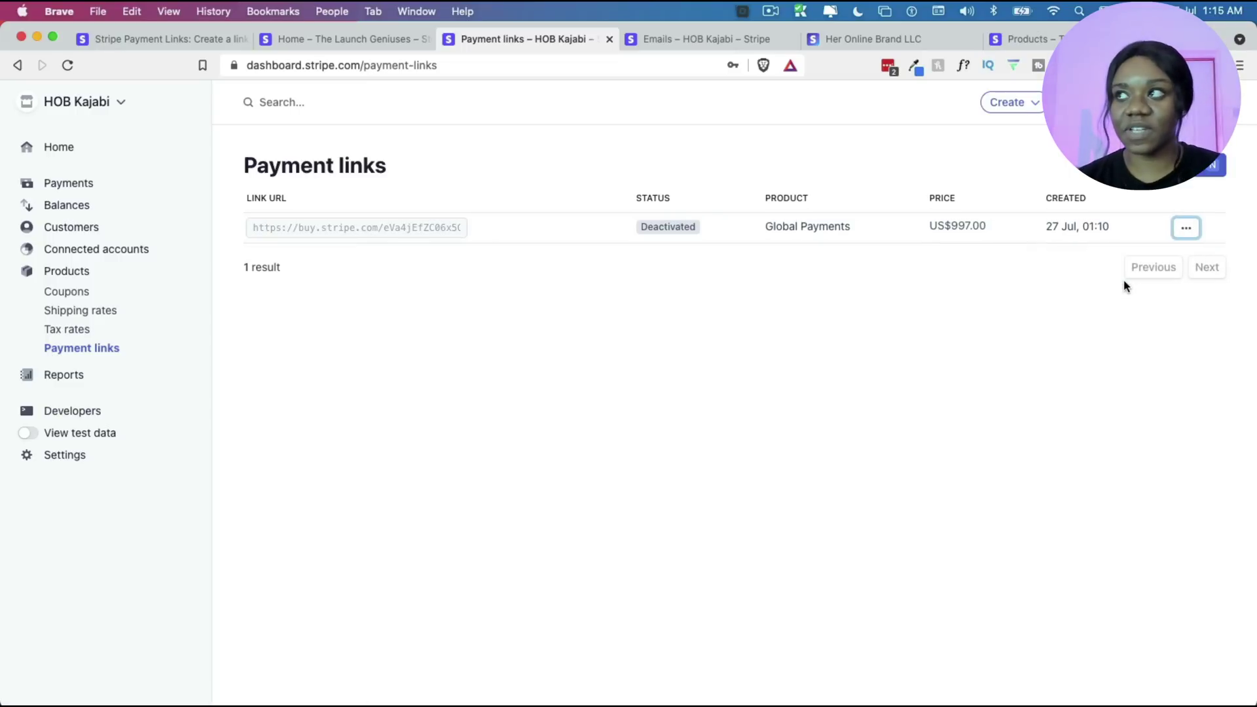
# Return to the open Global Payments checkout page and reload it to test the deactivated link.
pyautogui.click(858, 39)
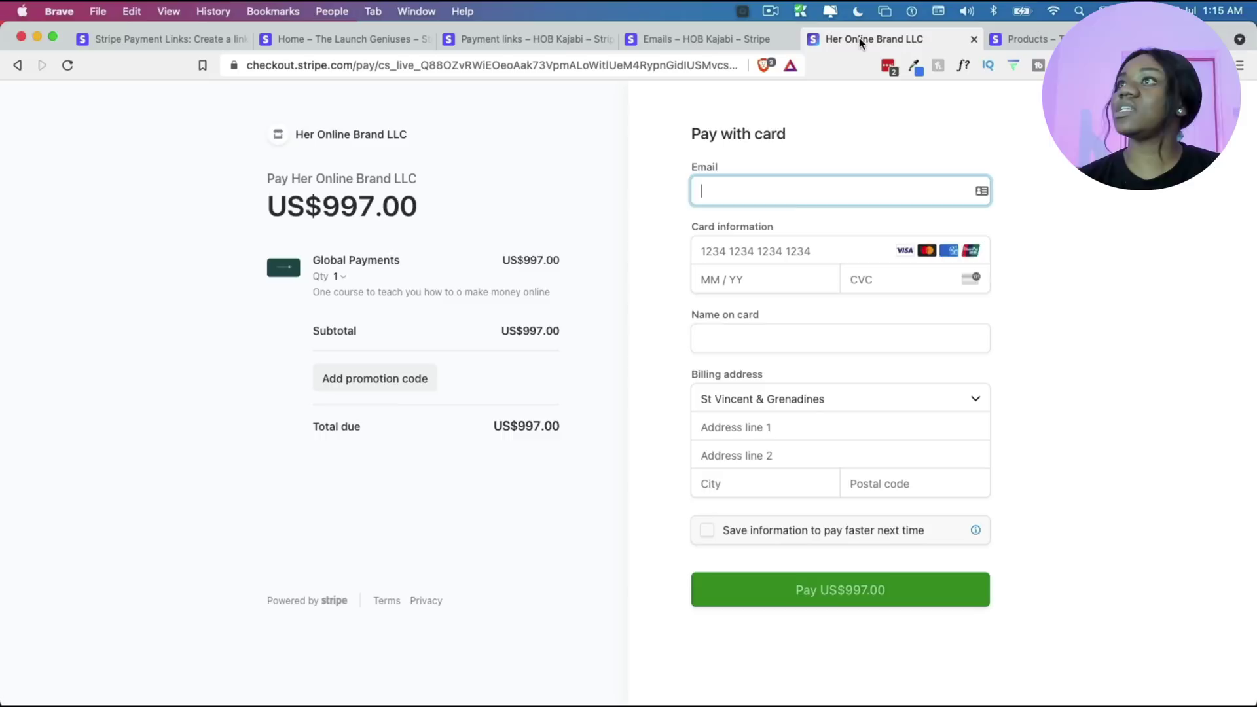
pyautogui.click(73, 63)
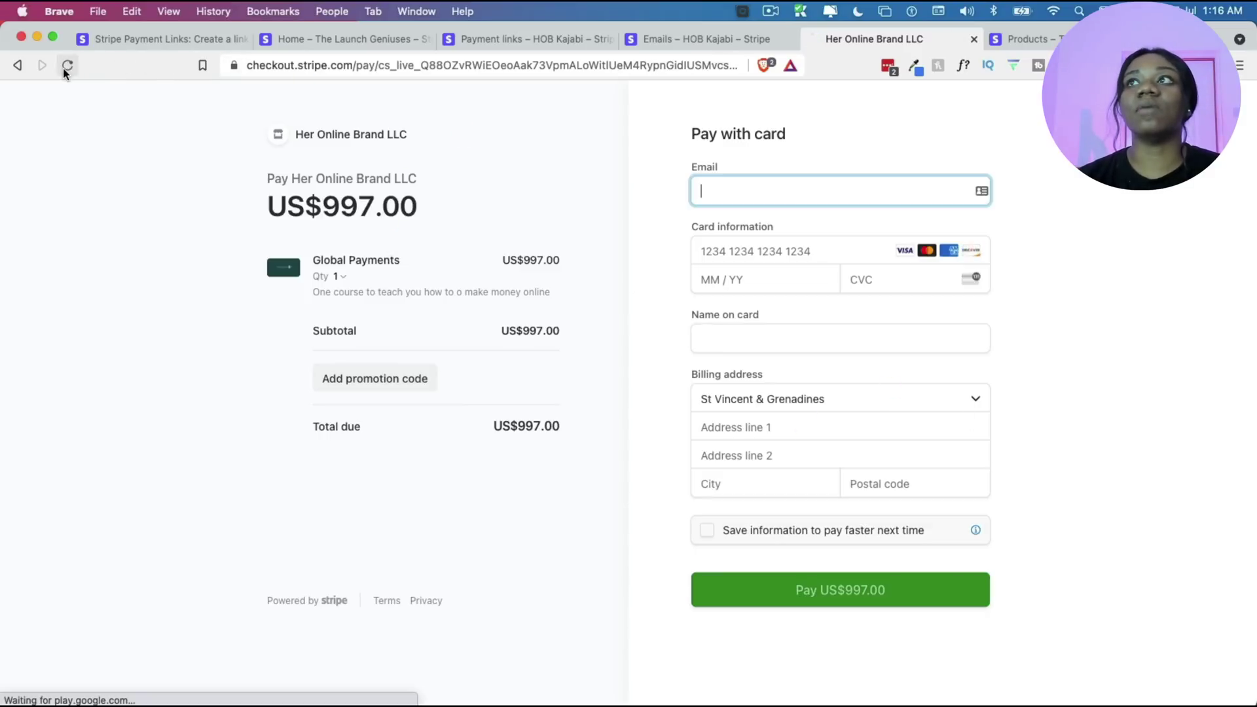
pyautogui.click(64, 68)
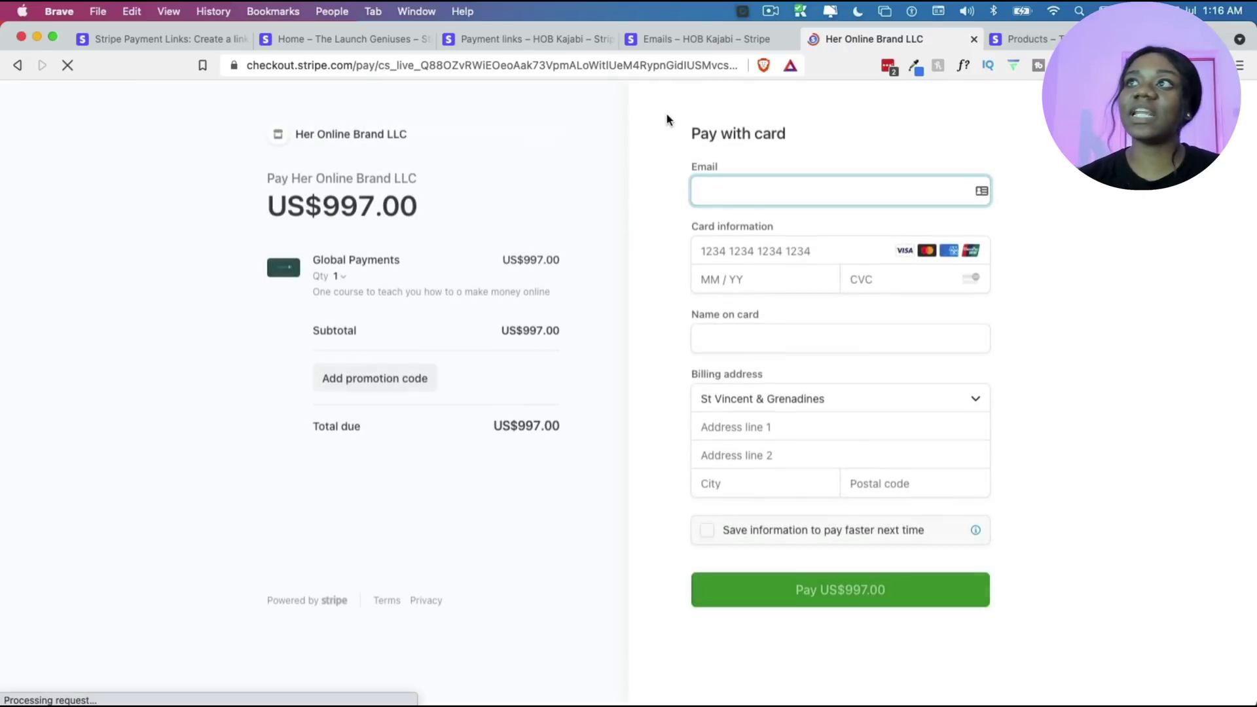